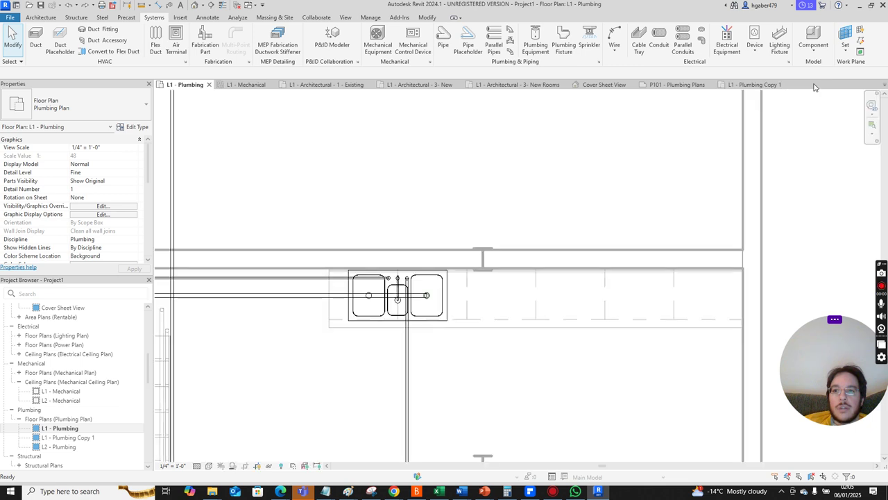
- Close the L1 - Plumbing Copy 1 view and switch to the Cover Sheet View 3D view
{"action": "left_click", "coordinate": [764, 84]}
{"action": "left_click", "coordinate": [788, 85]}
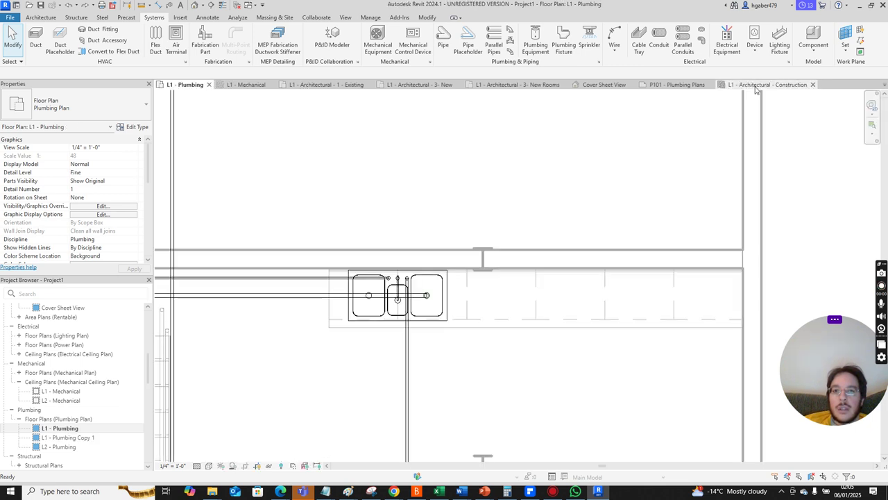
{"action": "left_click", "coordinate": [603, 85]}
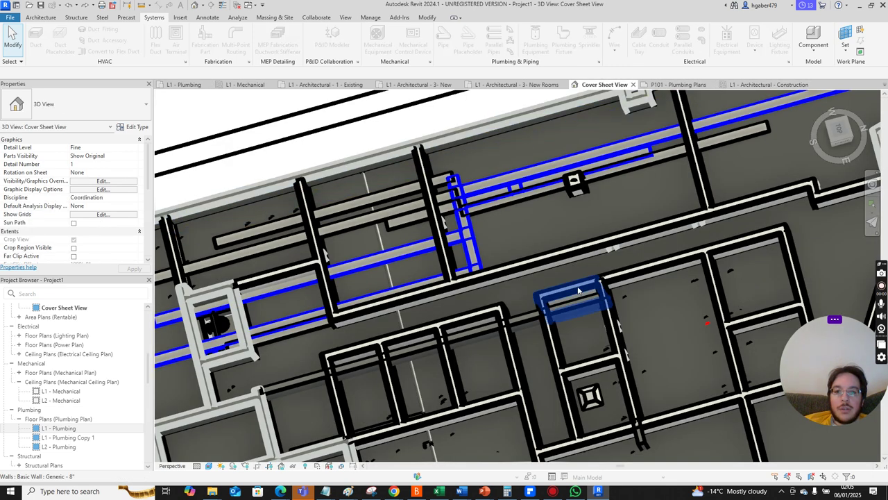
- Orbit the 3D building model from the plan-like top angle to a raised front perspective and examine the room layout
{"action": "scroll", "coordinate": [580, 291], "scroll_direction": "down", "scroll_amount": 6}
{"action": "middle_click_drag", "start_coordinate": [579, 290], "coordinate": [620, 276], "text": "shift"}
{"action": "left_click", "coordinate": [872, 195]}
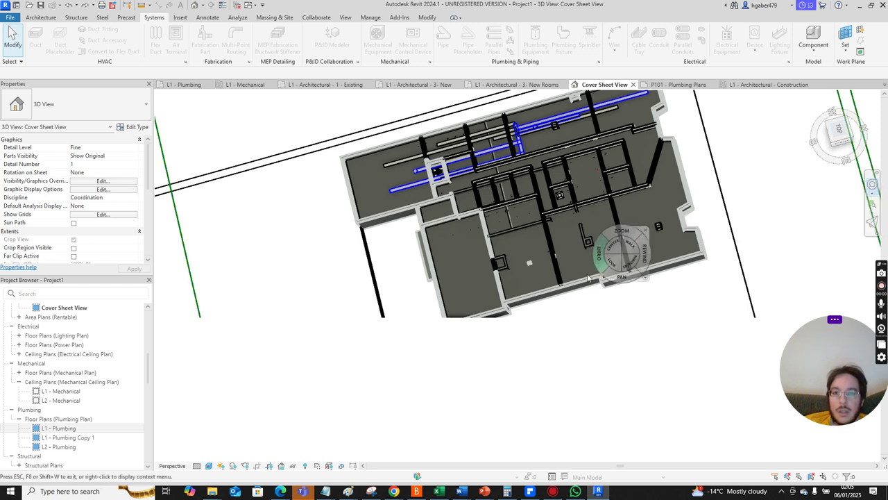
{"action": "left_click_drag", "start_coordinate": [596, 288], "coordinate": [730, 233]}
{"action": "scroll", "coordinate": [604, 282], "scroll_direction": "up", "scroll_amount": 2}
{"action": "scroll", "coordinate": [688, 223], "scroll_direction": "up", "scroll_amount": 4}
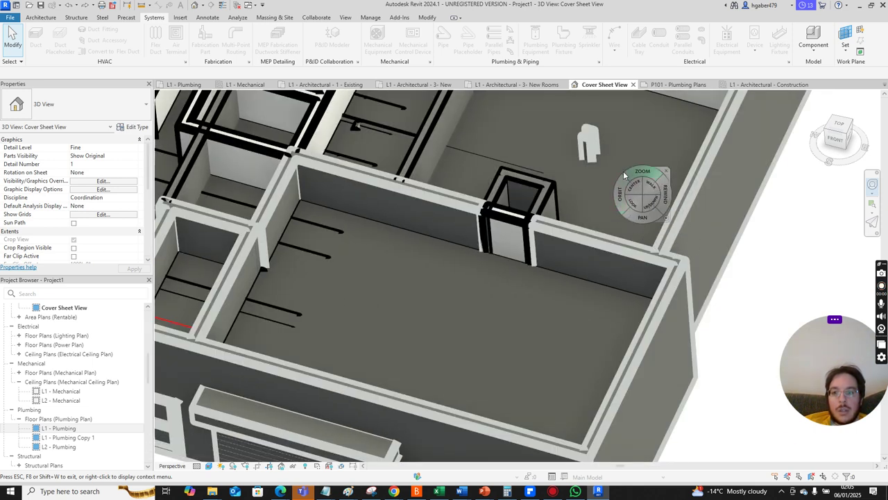
{"action": "key", "text": "Escape"}
{"action": "scroll", "coordinate": [620, 218], "scroll_direction": "down", "scroll_amount": 3}
{"action": "scroll", "coordinate": [626, 182], "scroll_direction": "up", "scroll_amount": 2}
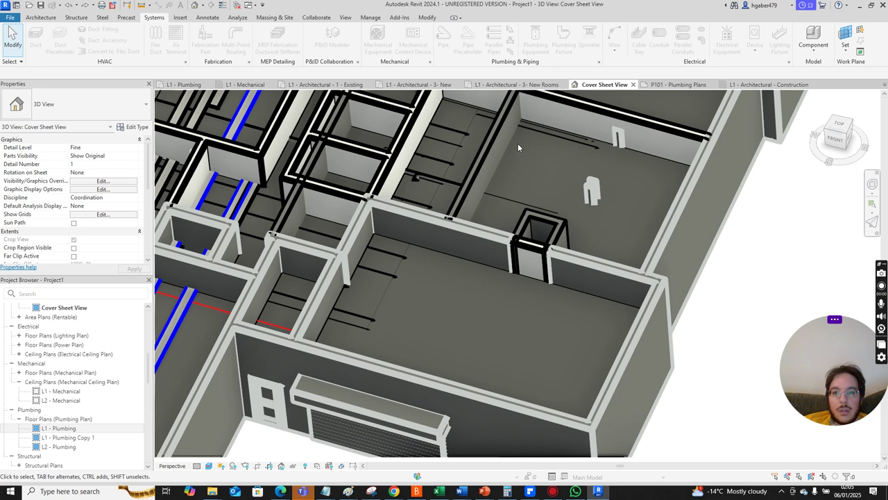
{"action": "scroll", "coordinate": [497, 376], "scroll_direction": "down", "scroll_amount": 5}
{"action": "scroll", "coordinate": [347, 417], "scroll_direction": "up", "scroll_amount": 3}
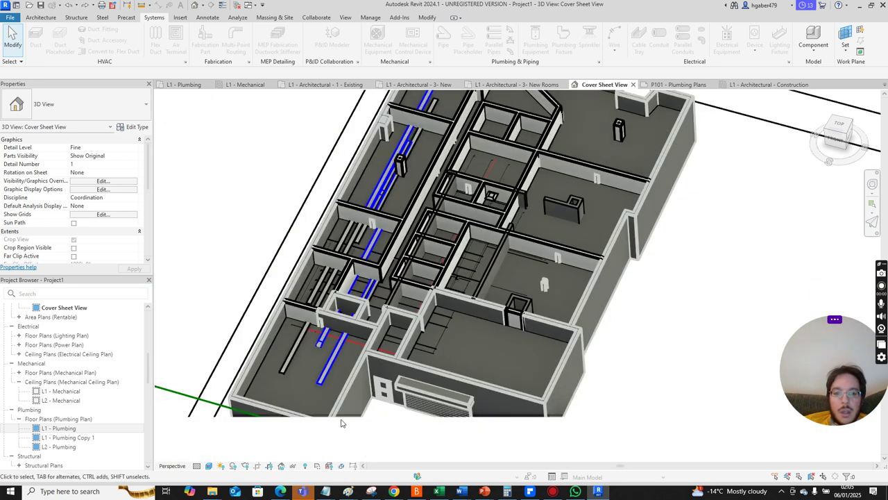
- Hide the whole ceilings category in the 3D view, starting from the ceiling of the front corner room
{"action": "left_click", "coordinate": [254, 371]}
{"action": "right_click", "coordinate": [254, 371]}
{"action": "mouse_move", "coordinate": [350, 158]}
{"action": "left_click", "coordinate": [389, 169]}
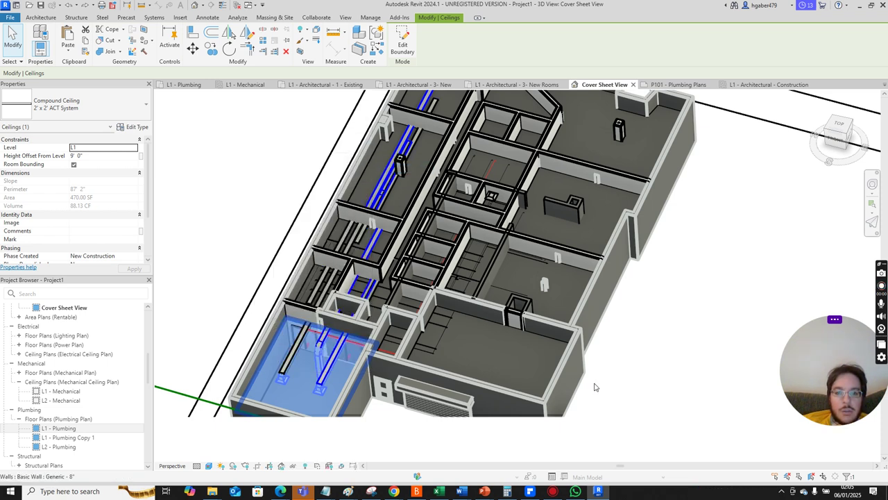
- Examine the kitchen counter with its triple sink and the connected pipes up close from several angles
{"action": "scroll", "coordinate": [627, 346], "scroll_direction": "up", "scroll_amount": 4}
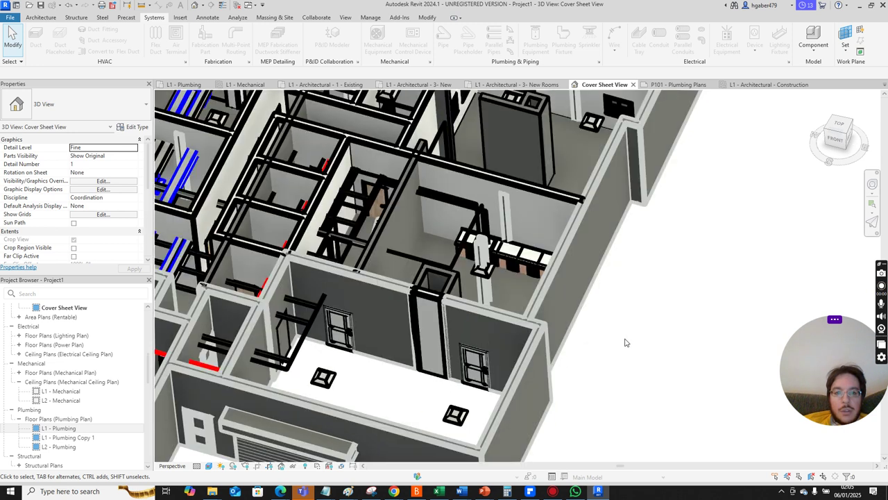
{"action": "left_click", "coordinate": [873, 184]}
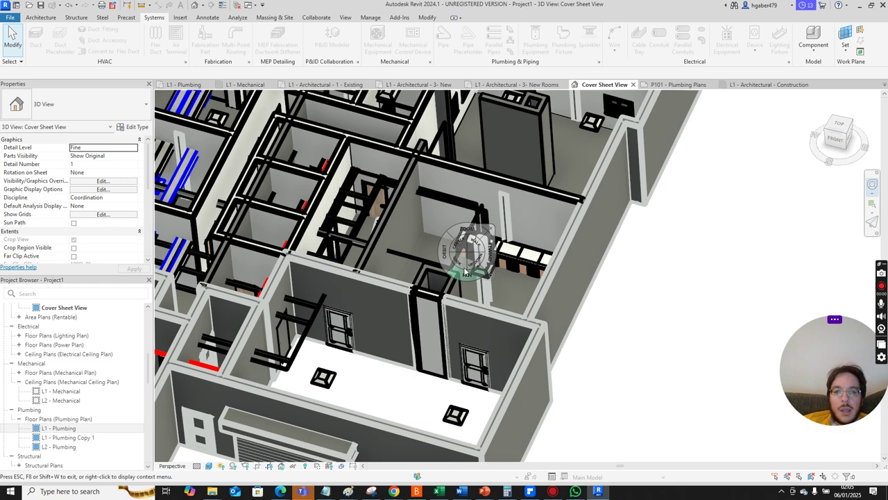
{"action": "left_click_drag", "start_coordinate": [477, 231], "coordinate": [463, 181]}
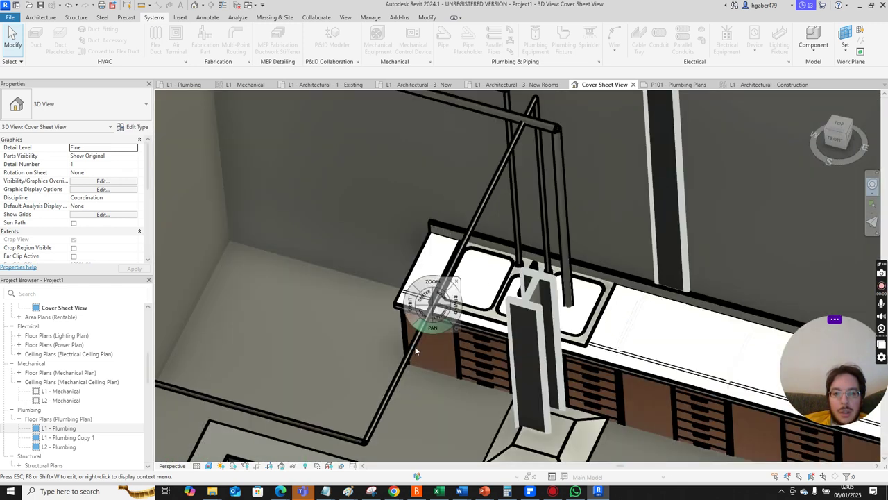
{"action": "left_click_drag", "start_coordinate": [399, 368], "coordinate": [510, 373]}
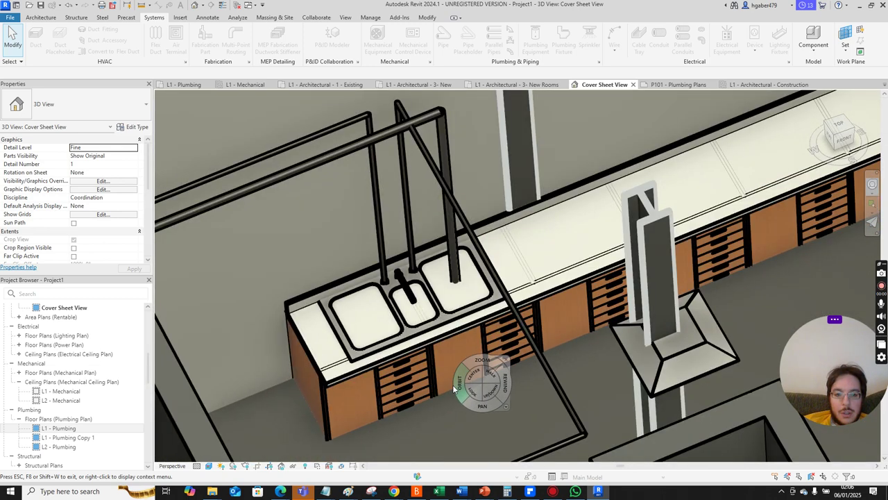
{"action": "left_click_drag", "start_coordinate": [453, 386], "coordinate": [461, 378]}
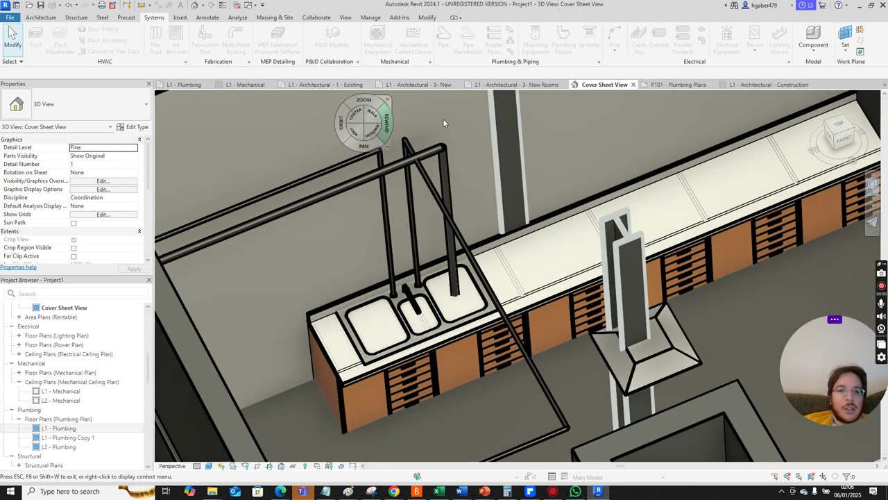
- Open the L1 - Architectural - 3- New floor plan at the kitchen counter with the triple sink
{"action": "left_click", "coordinate": [337, 87]}
{"action": "left_click", "coordinate": [412, 85]}
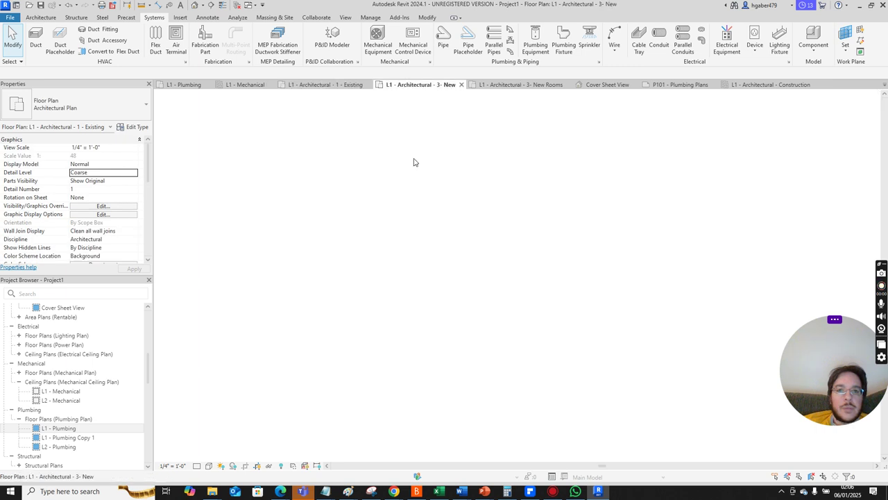
{"action": "scroll", "coordinate": [178, 399], "scroll_direction": "up", "scroll_amount": 3}
{"action": "scroll", "coordinate": [368, 214], "scroll_direction": "up", "scroll_amount": 3}
{"action": "key", "text": "Escape"}
{"action": "scroll", "coordinate": [303, 254], "scroll_direction": "up", "scroll_amount": 3}
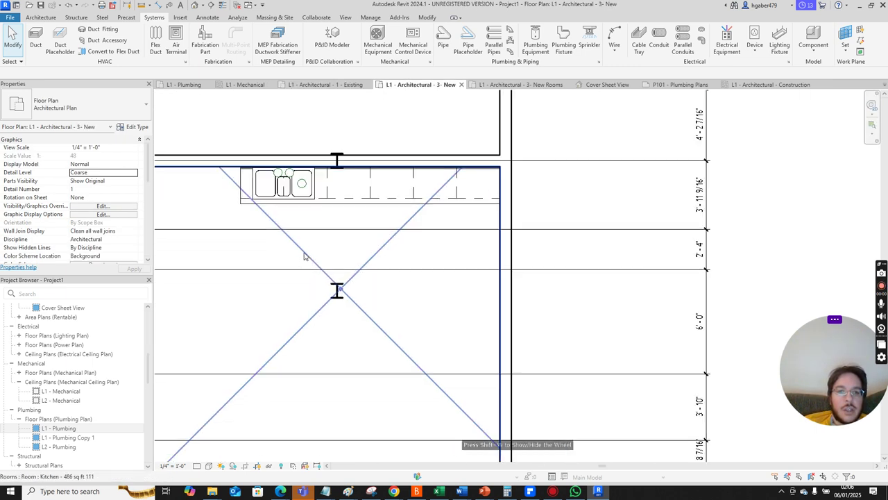
- Start placing a component using the Base Cabinet-Combo03 family in the 30" type
{"action": "left_click", "coordinate": [31, 19]}
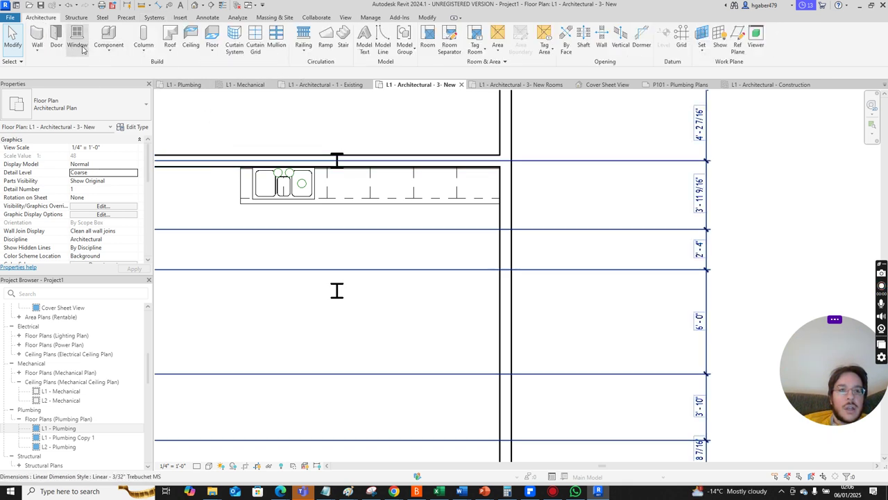
{"action": "left_click", "coordinate": [109, 47]}
{"action": "left_click", "coordinate": [128, 67]}
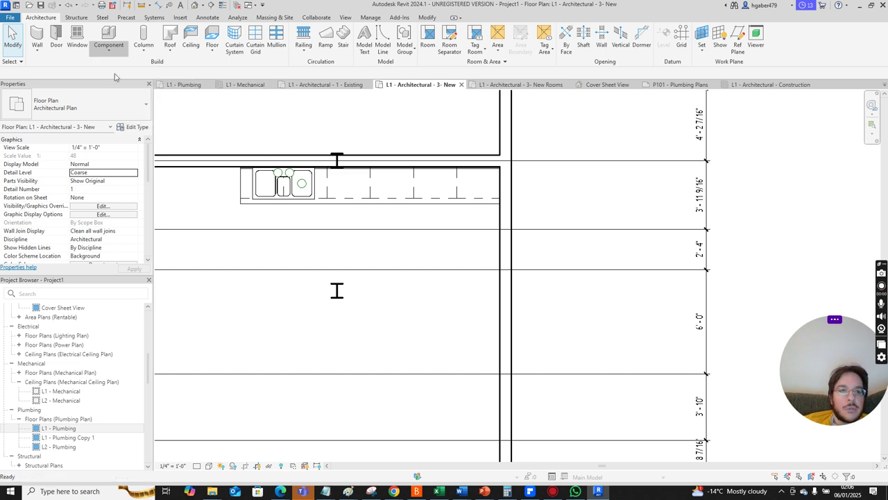
{"action": "left_click", "coordinate": [135, 127]}
{"action": "left_click", "coordinate": [223, 145]}
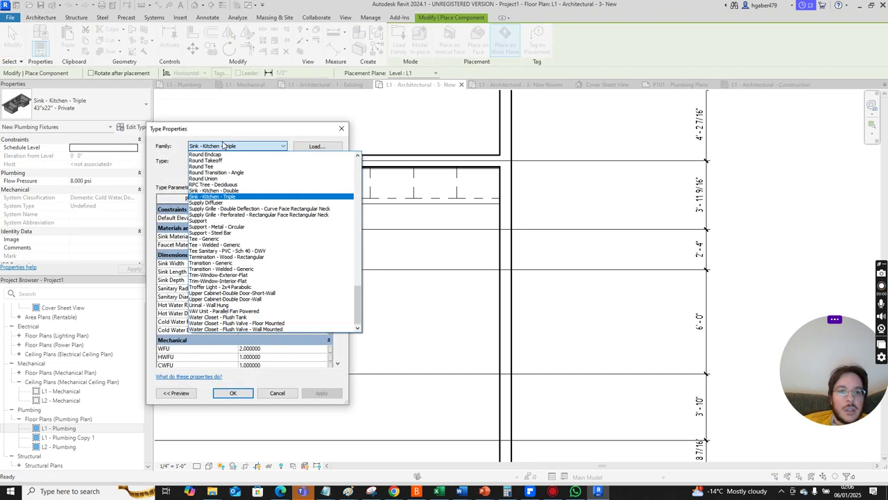
{"action": "scroll", "coordinate": [247, 269], "scroll_direction": "up", "scroll_amount": 7}
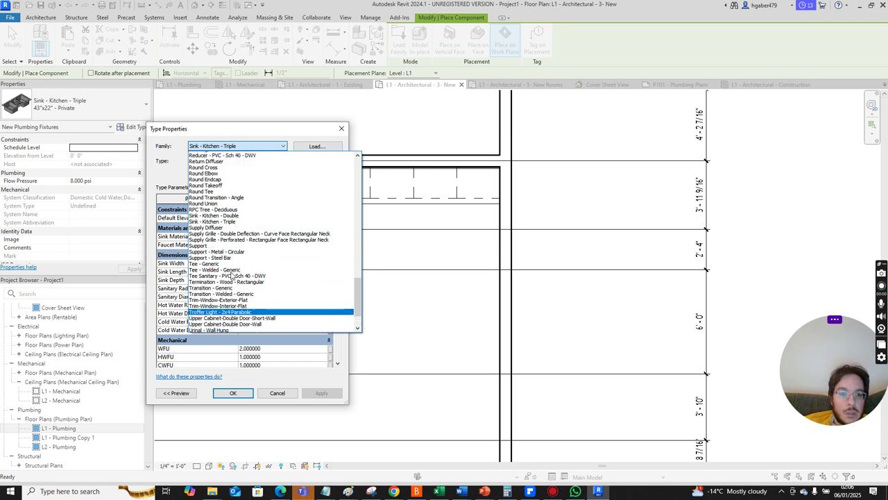
{"action": "scroll", "coordinate": [247, 270], "scroll_direction": "up", "scroll_amount": 15}
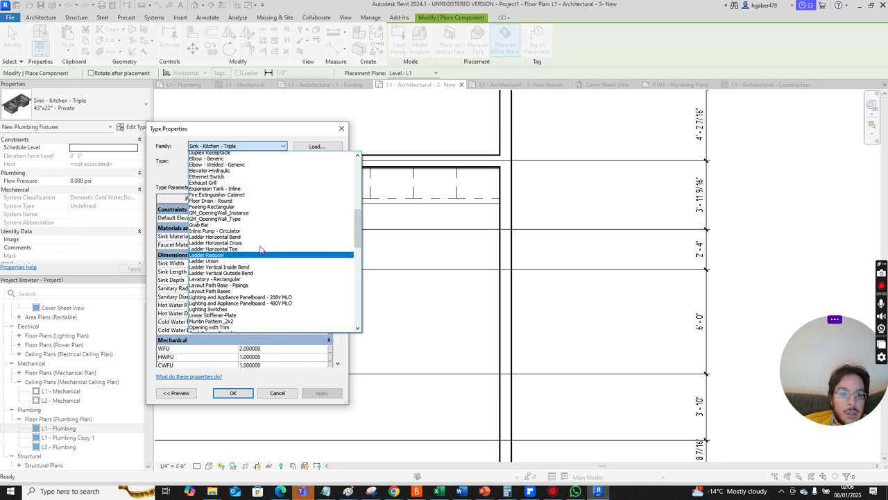
{"action": "scroll", "coordinate": [262, 248], "scroll_direction": "up", "scroll_amount": 8}
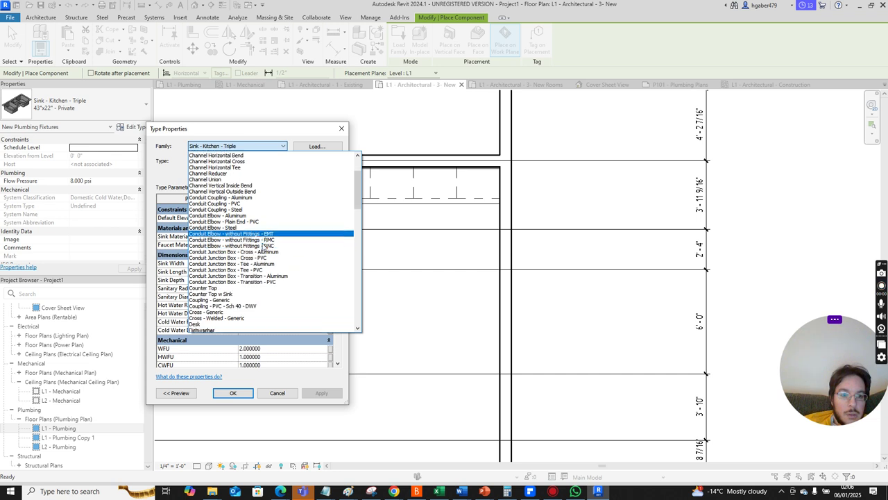
{"action": "scroll", "coordinate": [244, 291], "scroll_direction": "up", "scroll_amount": 1}
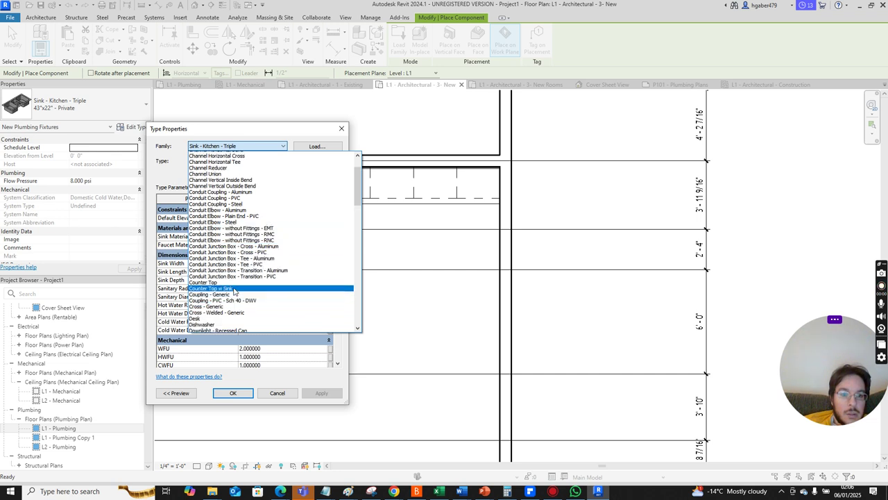
{"action": "scroll", "coordinate": [244, 291], "scroll_direction": "up", "scroll_amount": 3}
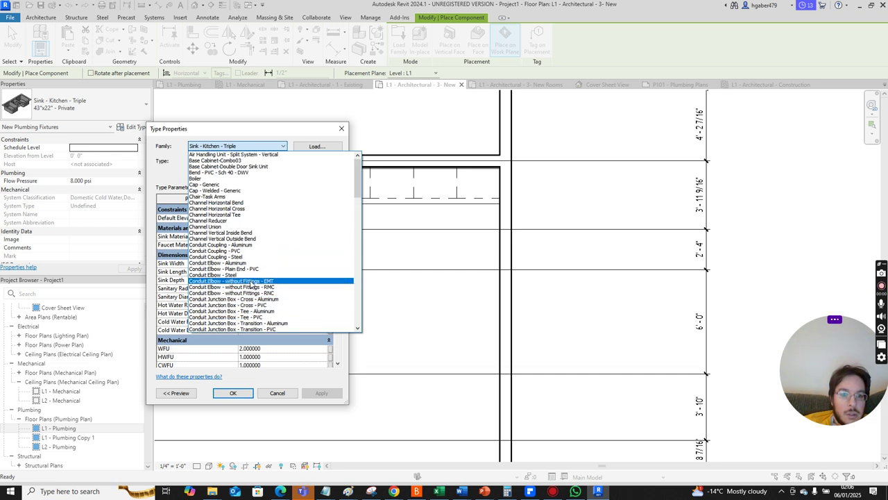
{"action": "left_click", "coordinate": [226, 164]}
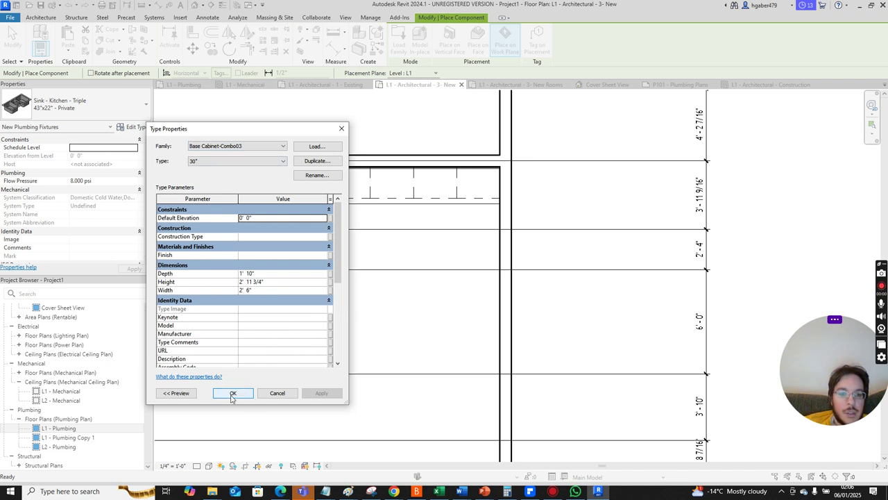
{"action": "left_click", "coordinate": [232, 393]}
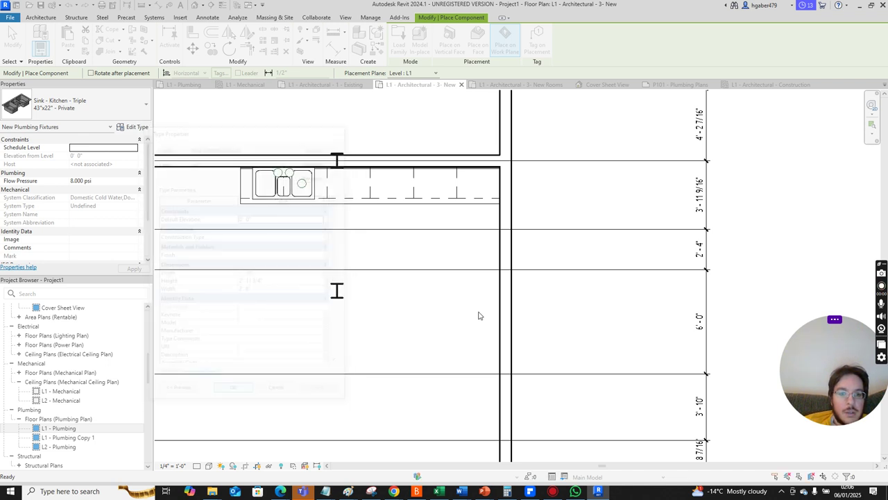
- Place five 30" base cabinets in a row against the kitchen's right-hand wall, below the existing counter, and end the placement
{"action": "left_click", "coordinate": [478, 265]}
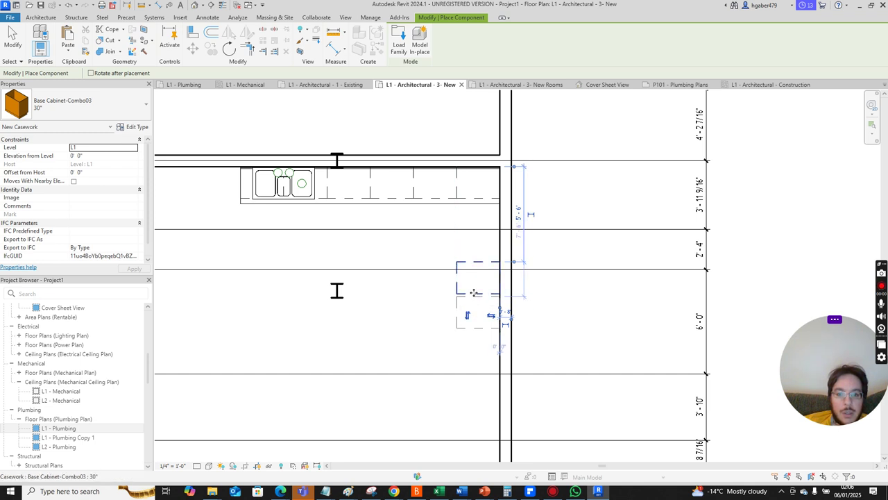
{"action": "left_click", "coordinate": [475, 332]}
{"action": "left_click", "coordinate": [478, 362]}
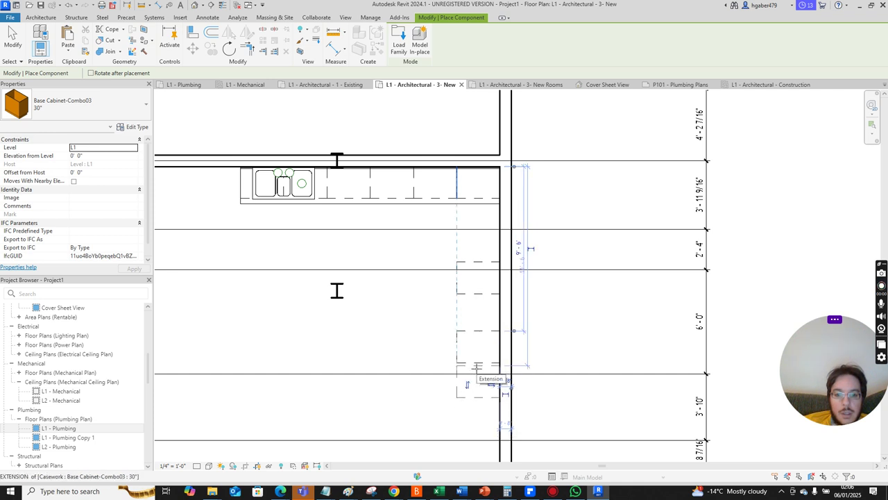
{"action": "scroll", "coordinate": [518, 402], "scroll_direction": "down", "scroll_amount": 2}
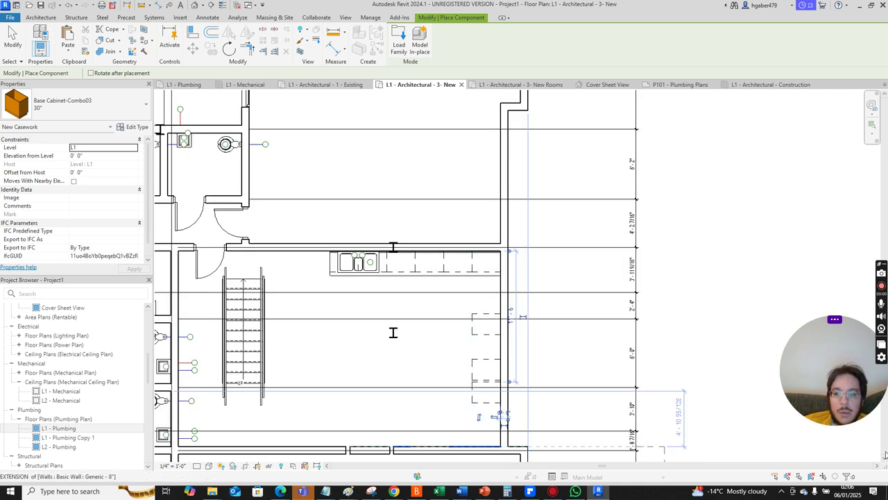
{"action": "left_click", "coordinate": [884, 460]}
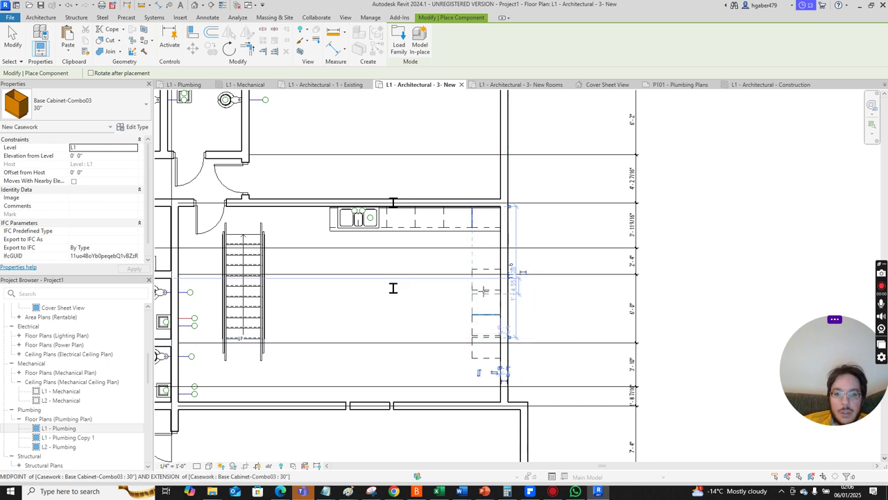
{"action": "scroll", "coordinate": [484, 287], "scroll_direction": "up", "scroll_amount": 4}
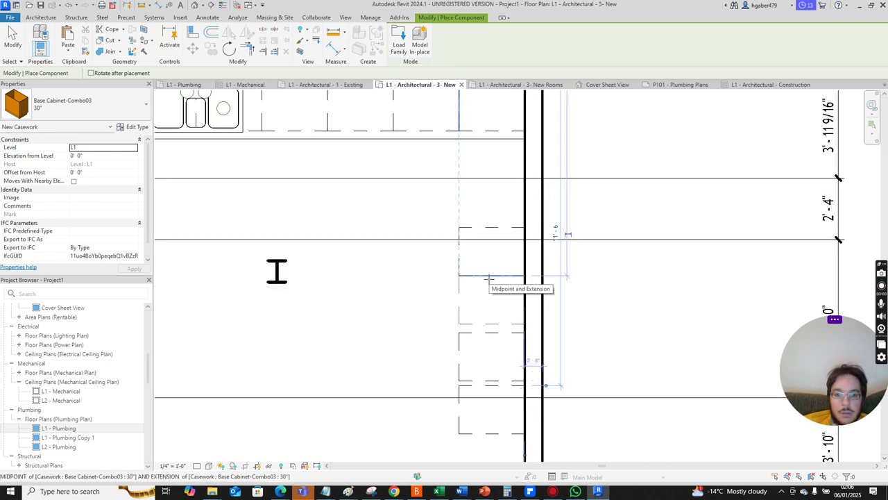
{"action": "left_click", "coordinate": [489, 279]}
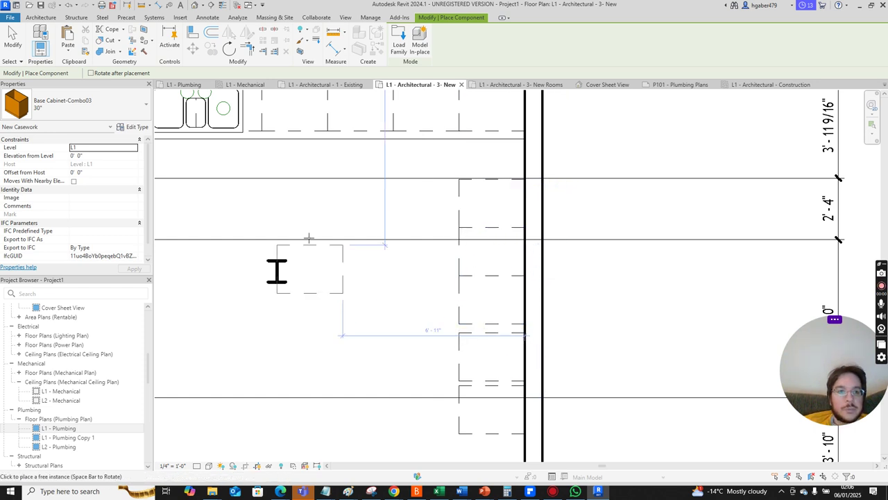
{"action": "key", "text": "Escape"}
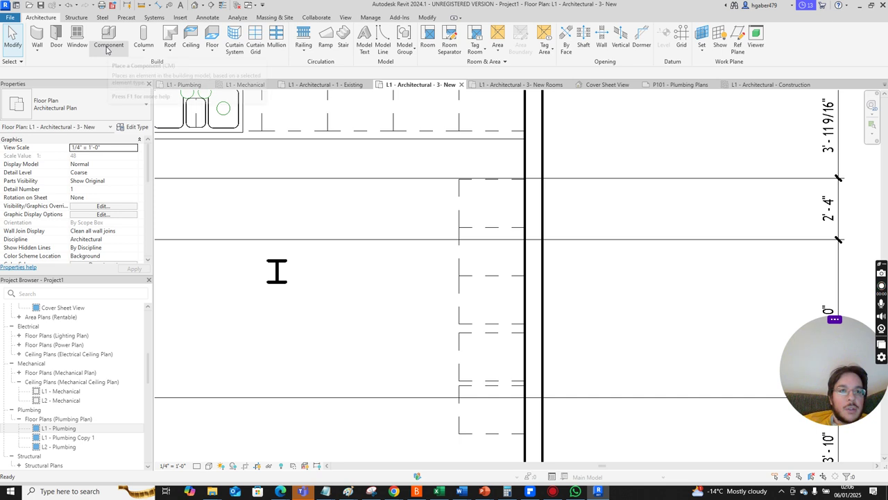
- Start placing a component and open its type properties to look through the available families
{"action": "left_click", "coordinate": [105, 48]}
{"action": "left_click", "coordinate": [118, 66]}
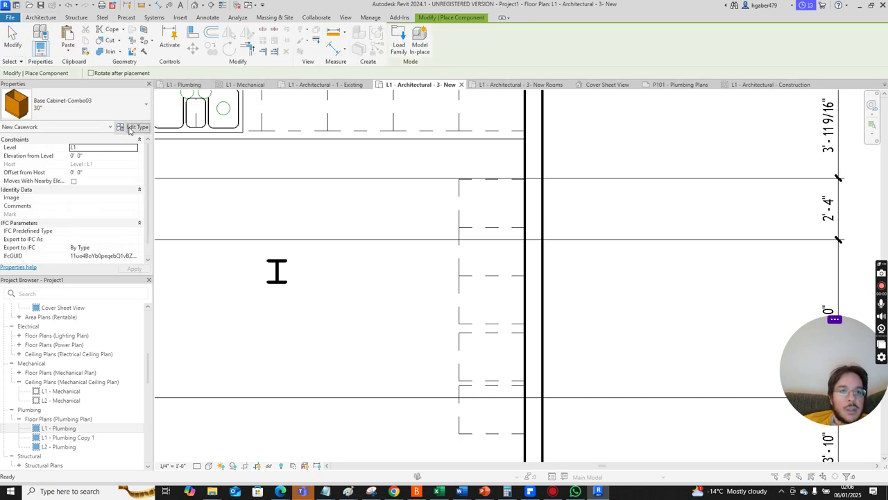
{"action": "left_click", "coordinate": [136, 128]}
{"action": "left_click", "coordinate": [263, 147]}
{"action": "left_click", "coordinate": [262, 148]}
{"action": "left_click", "coordinate": [263, 160]}
{"action": "left_click", "coordinate": [261, 148]}
{"action": "left_click", "coordinate": [261, 148]}
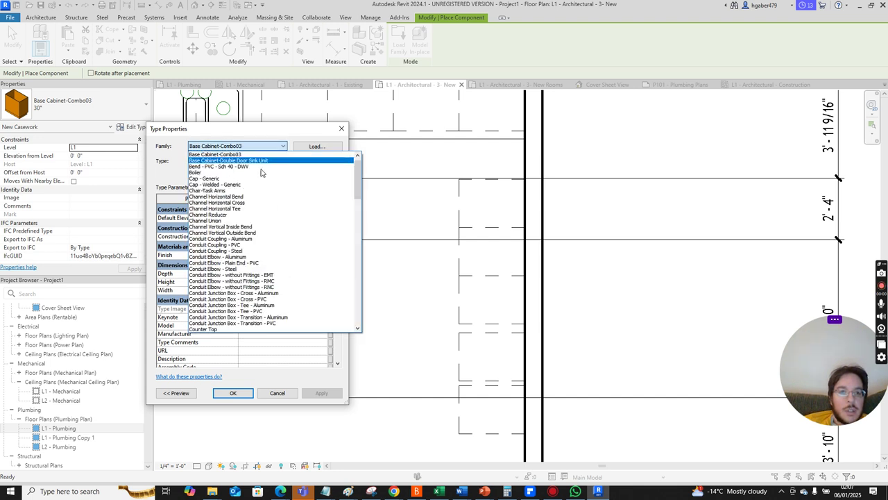
{"action": "left_click", "coordinate": [315, 148]}
{"action": "left_click", "coordinate": [316, 147]}
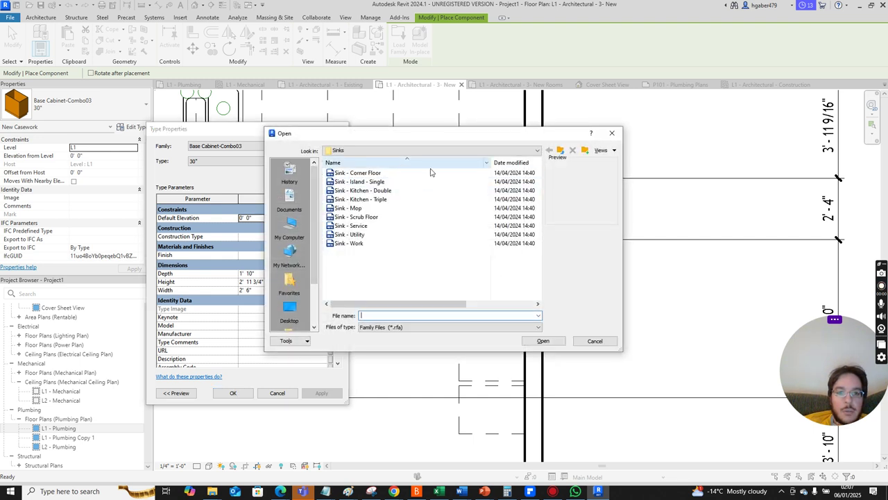
{"action": "key", "text": "Escape"}
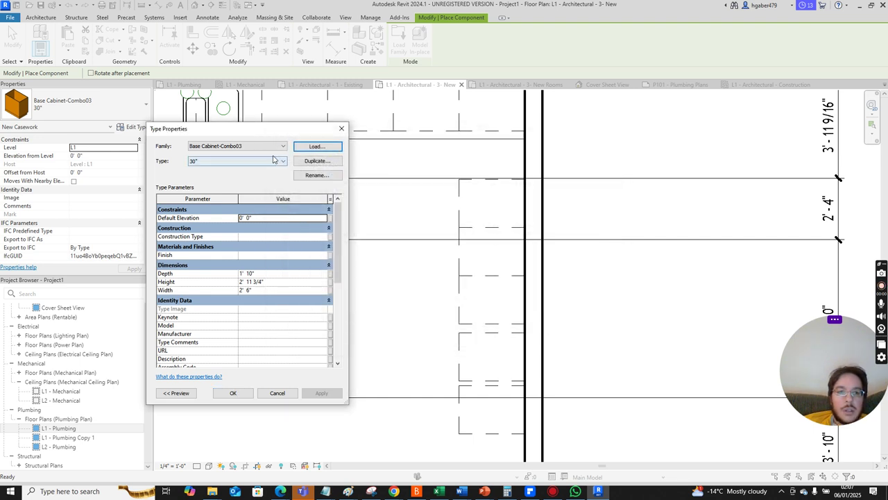
- Switch the component to the Counter Top family, 24" Depth type, and place one at the upper outer corner of the new cabinet row
{"action": "left_click", "coordinate": [267, 146]}
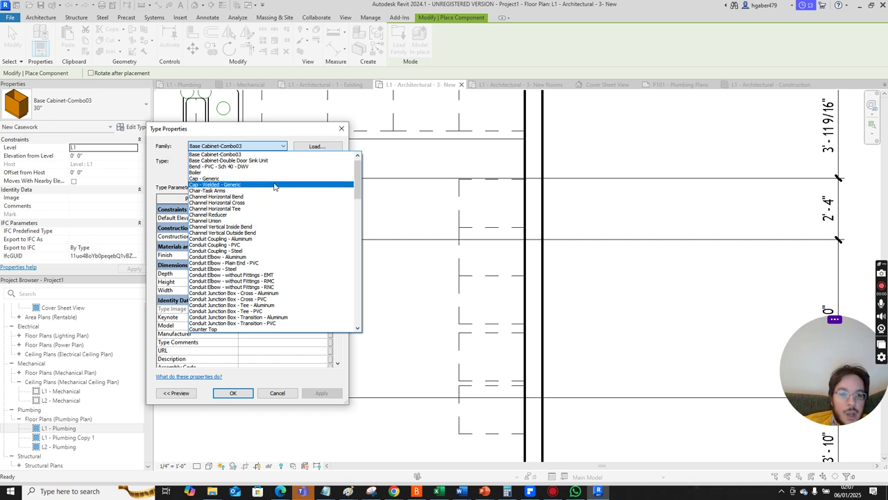
{"action": "scroll", "coordinate": [271, 195], "scroll_direction": "down", "scroll_amount": 2}
{"action": "left_click", "coordinate": [232, 293]}
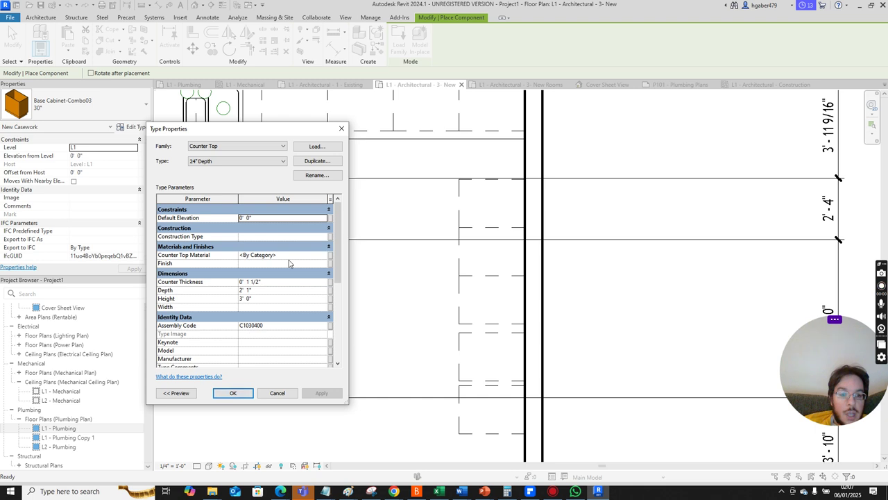
{"action": "left_click", "coordinate": [234, 394]}
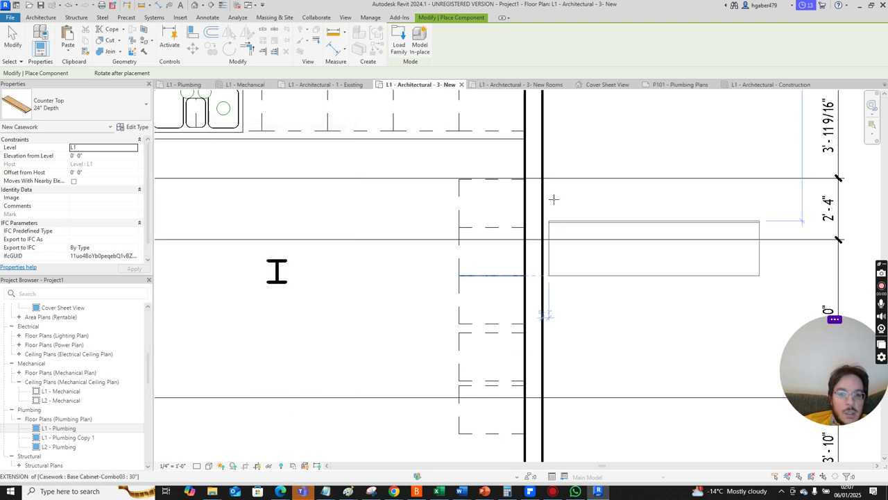
{"action": "left_click", "coordinate": [459, 179]}
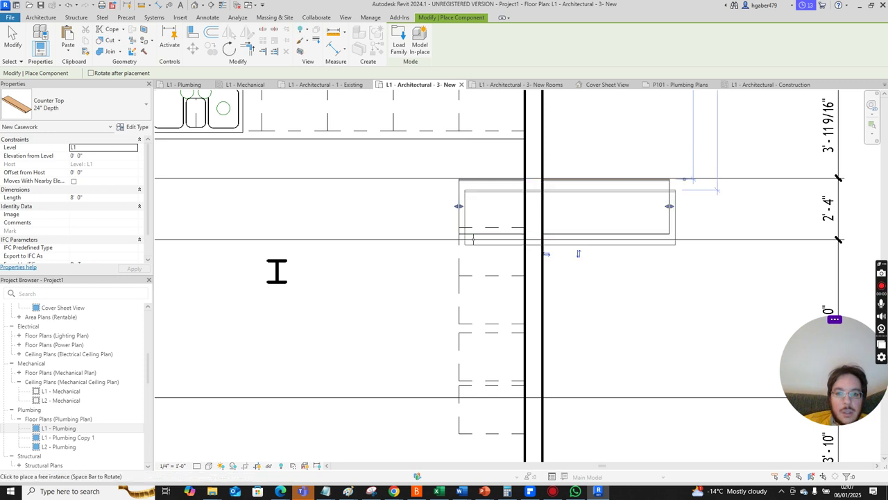
{"action": "key", "text": "Escape"}
- Rotate the new counter top 90 degrees and move it over the base cabinet row, aligned with the row's upper end
{"action": "left_click", "coordinate": [671, 196]}
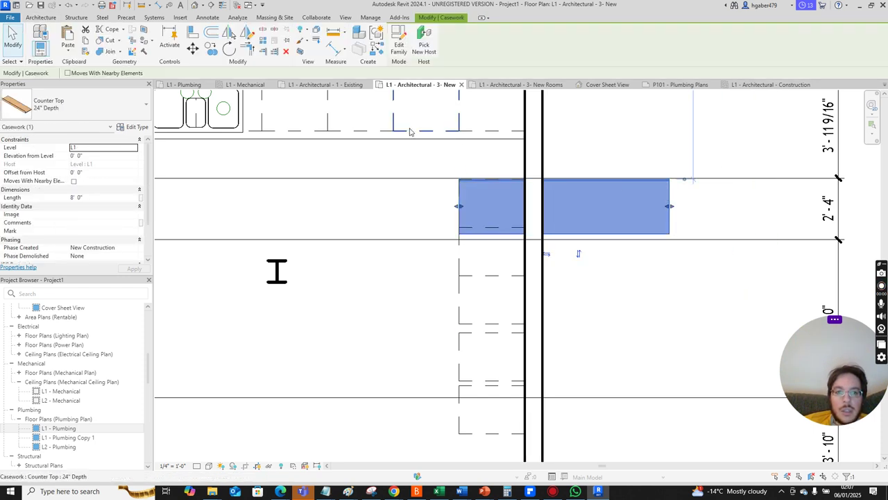
{"action": "left_click", "coordinate": [229, 48]}
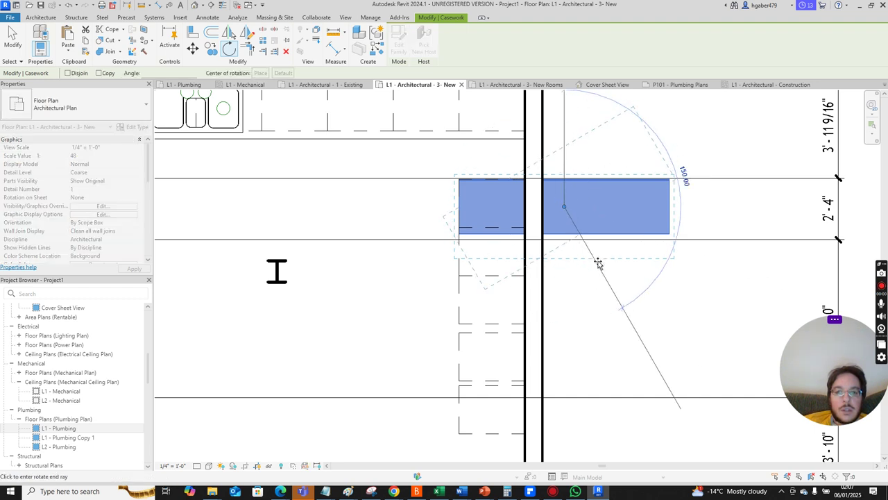
{"action": "left_click", "coordinate": [616, 207]}
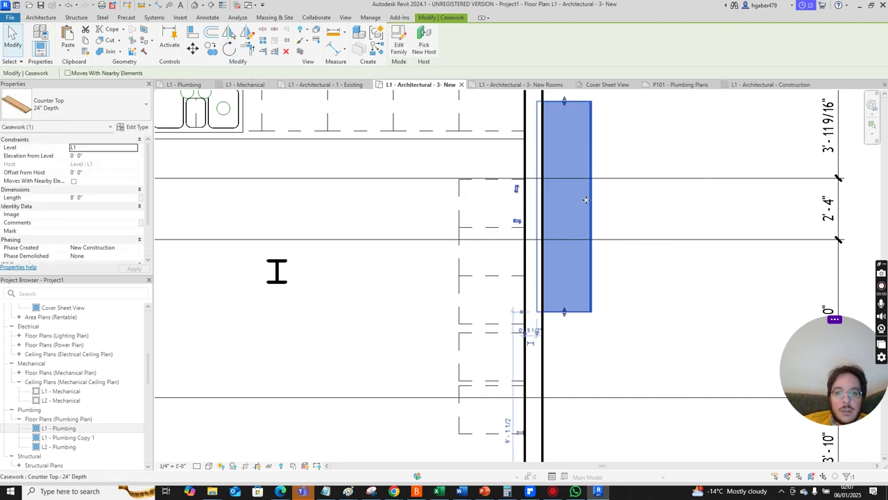
{"action": "left_click_drag", "start_coordinate": [590, 205], "coordinate": [518, 280]}
{"action": "left_click", "coordinate": [577, 333]}
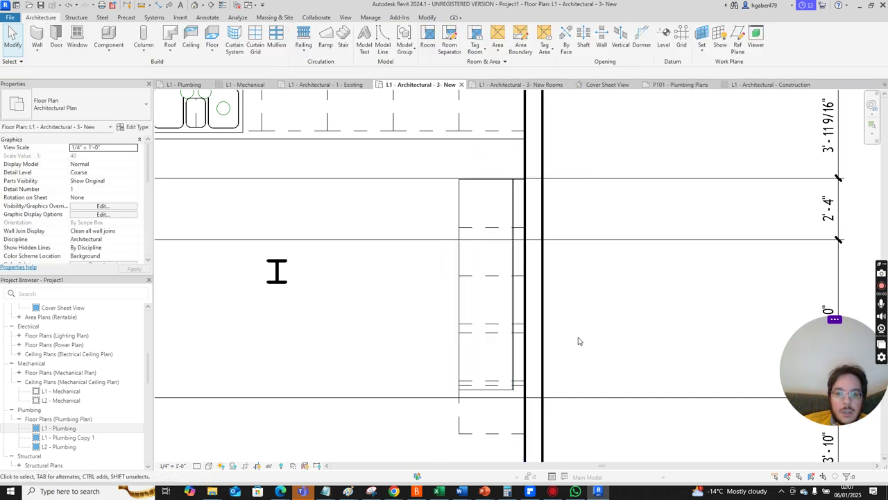
- Shift the counter top sideways so its backsplash edge sits flush against the kitchen's right-hand wall
{"action": "left_click", "coordinate": [510, 300]}
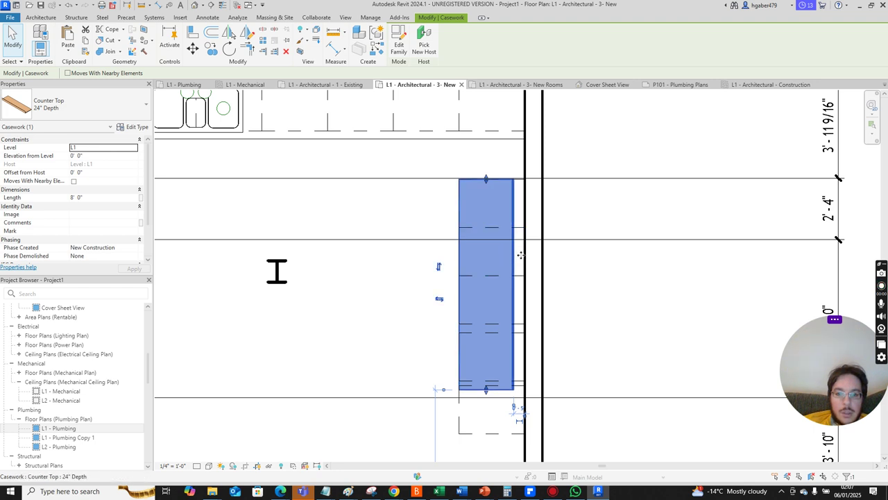
{"action": "left_click_drag", "start_coordinate": [525, 255], "coordinate": [524, 256]}
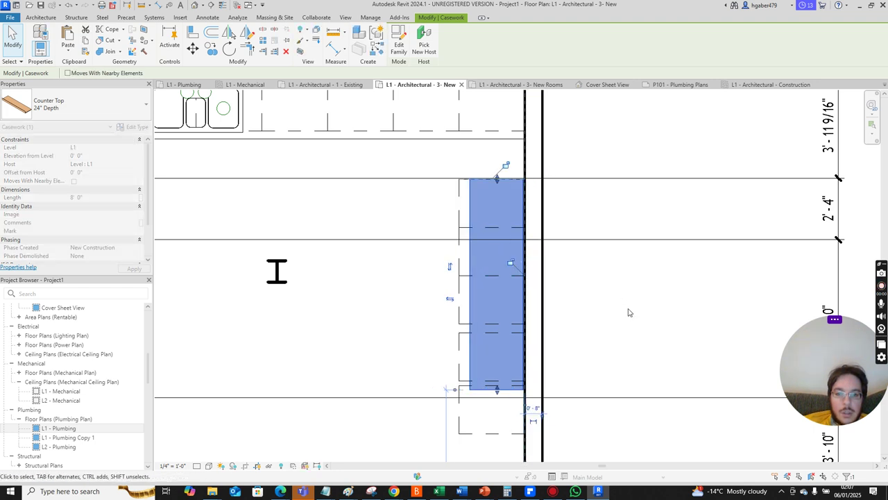
{"action": "left_click", "coordinate": [627, 310]}
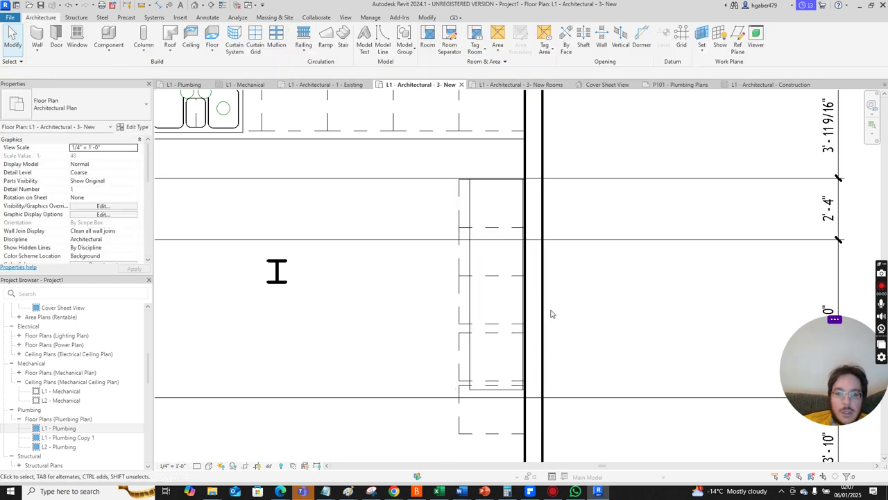
- Stretch the counter top's lower end to the end of the cabinet row, for a length of 9' 8"
{"action": "left_click", "coordinate": [472, 292]}
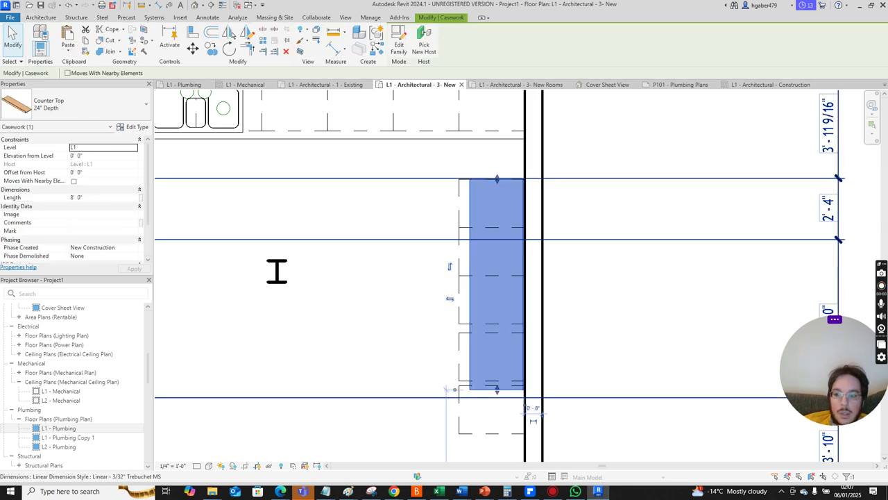
{"action": "left_click", "coordinate": [885, 458]}
{"action": "left_click_drag", "start_coordinate": [498, 346], "coordinate": [498, 390]}
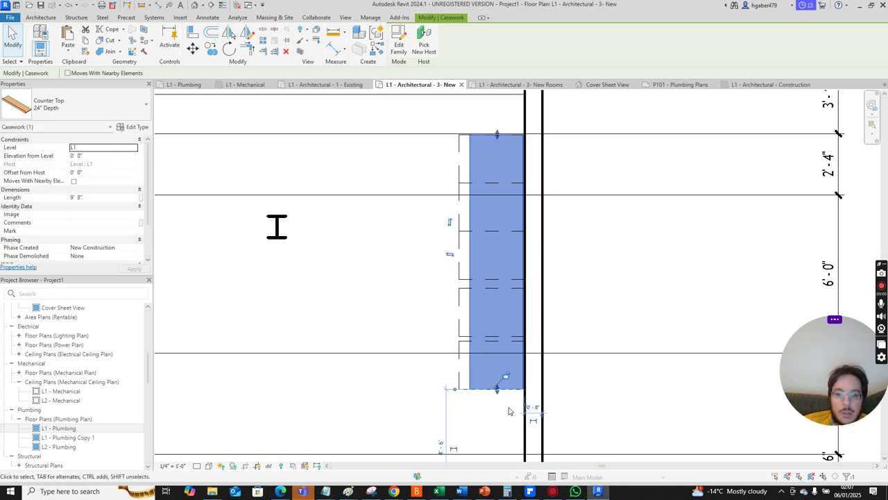
{"action": "left_click", "coordinate": [583, 323]}
{"action": "scroll", "coordinate": [583, 323], "scroll_direction": "down", "scroll_amount": 1}
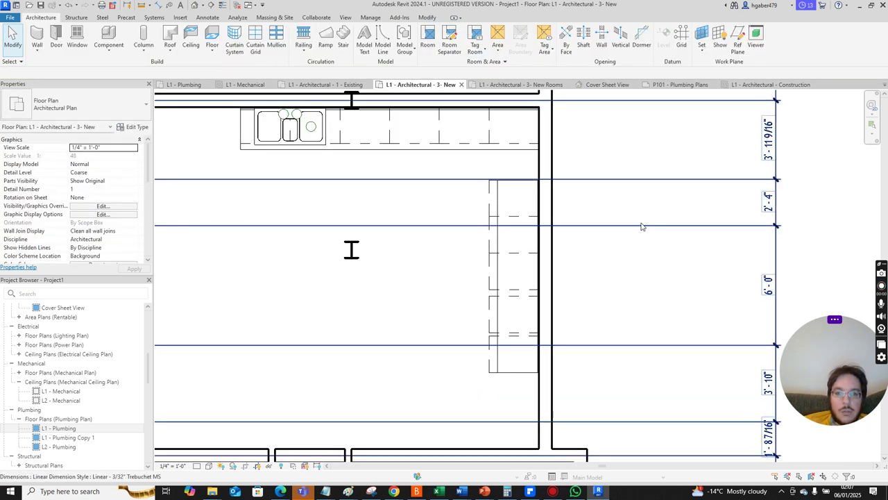
- Try flipping the new counter top to the other side of the wall, and flip it back over the cabinets
{"action": "left_click", "coordinate": [500, 234]}
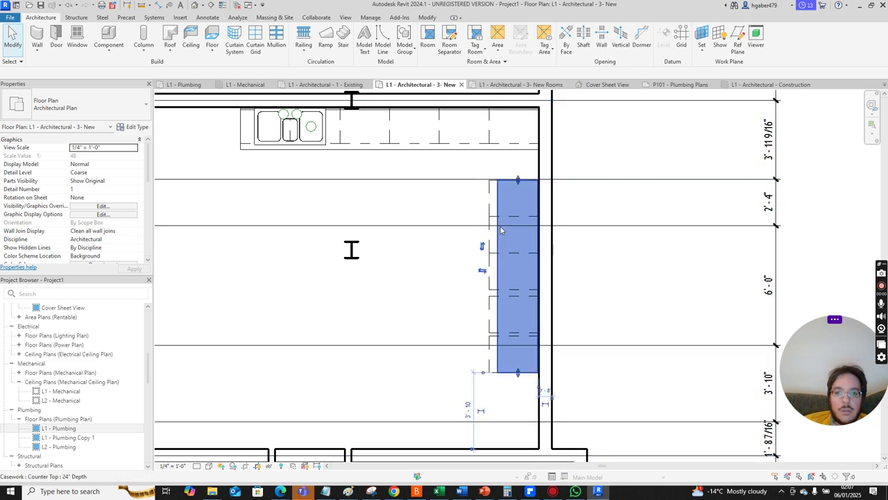
{"action": "left_click", "coordinate": [483, 272]}
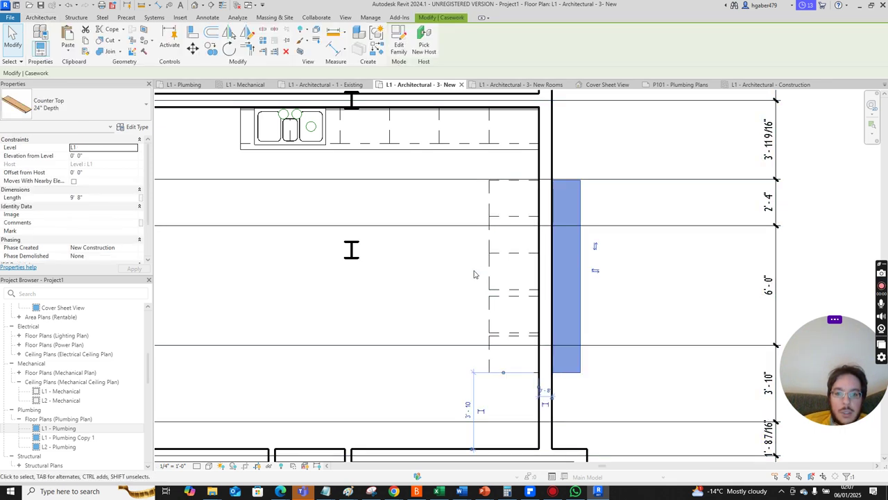
{"action": "left_click", "coordinate": [596, 271]}
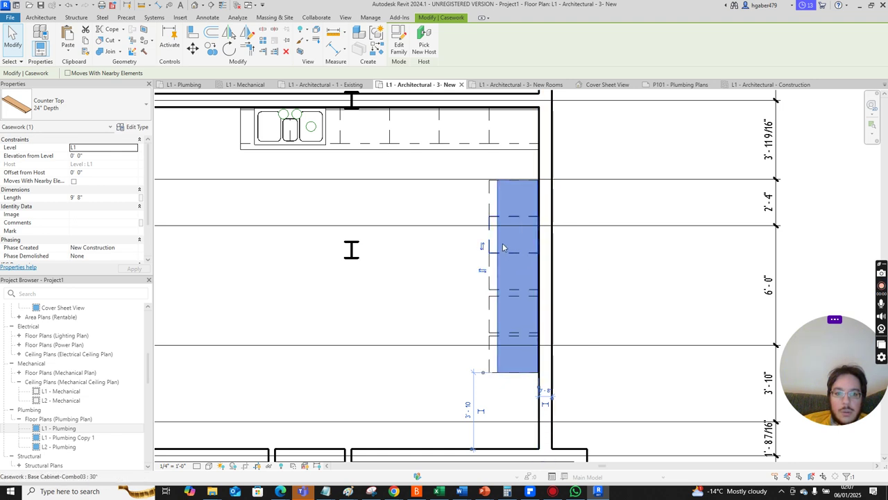
{"action": "left_click", "coordinate": [522, 226]}
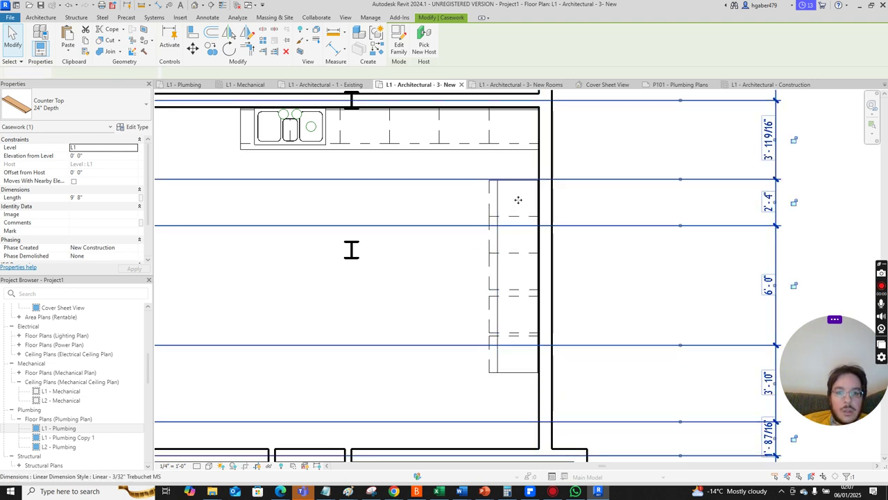
- Set the depth of the Counter Top 24" Depth type to 2' 8" so it covers the new base cabinets
{"action": "left_click", "coordinate": [498, 202]}
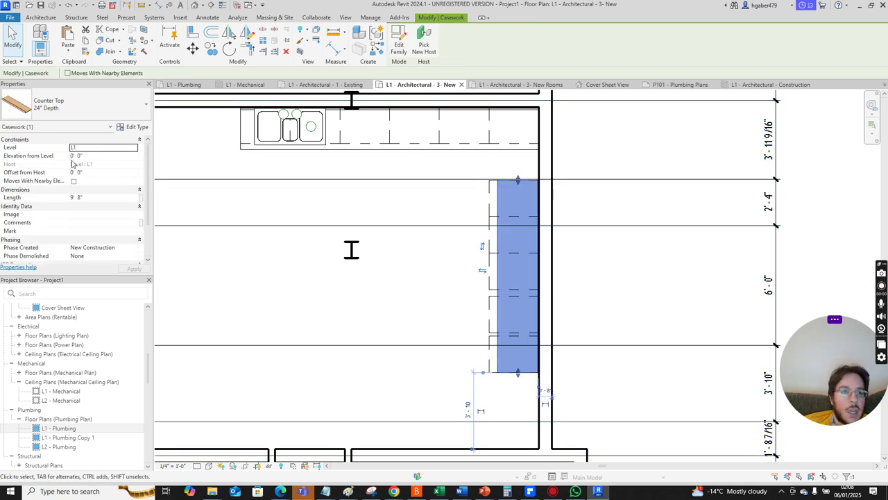
{"action": "scroll", "coordinate": [79, 155], "scroll_direction": "down", "scroll_amount": 3}
{"action": "scroll", "coordinate": [80, 154], "scroll_direction": "up", "scroll_amount": 3}
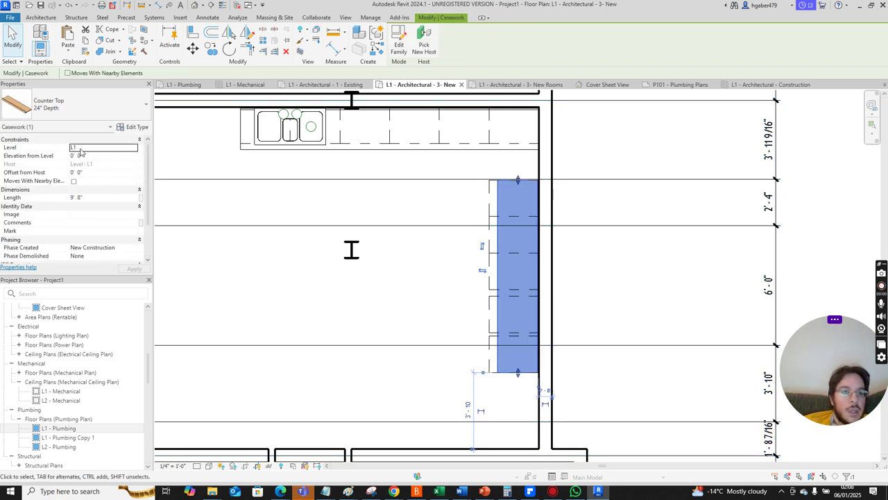
{"action": "left_click", "coordinate": [137, 128]}
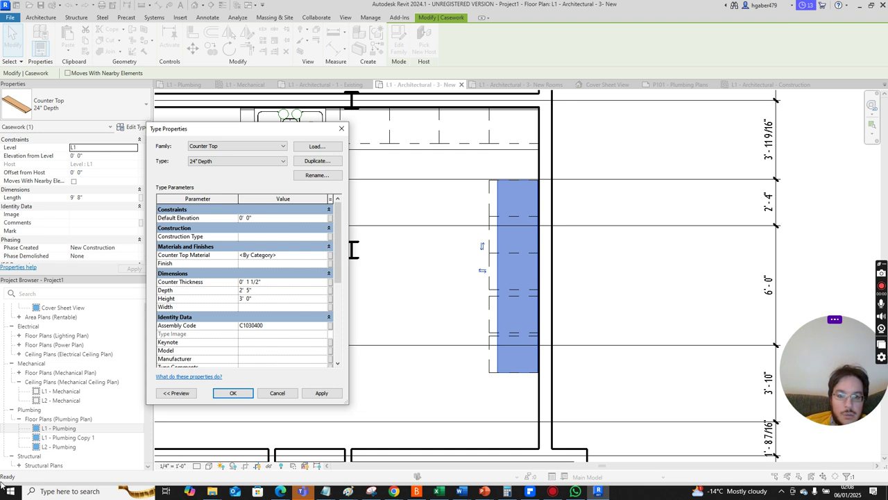
{"action": "left_click", "coordinate": [335, 393]}
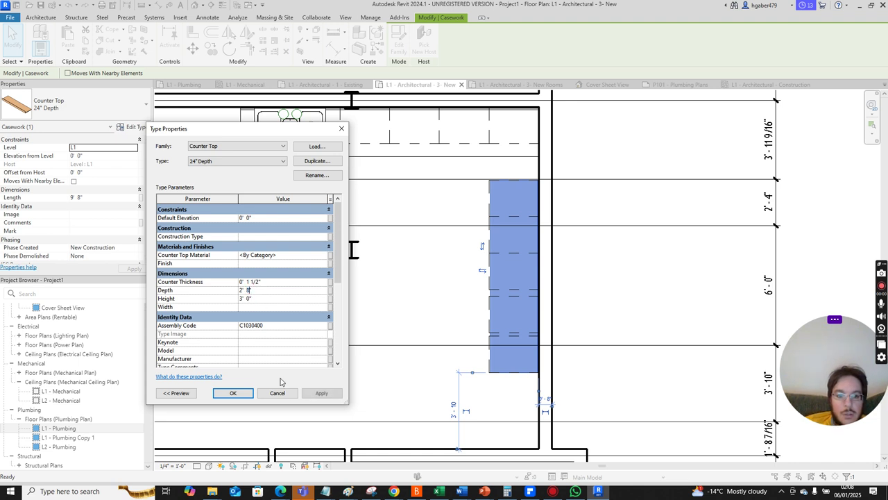
{"action": "left_click", "coordinate": [323, 394]}
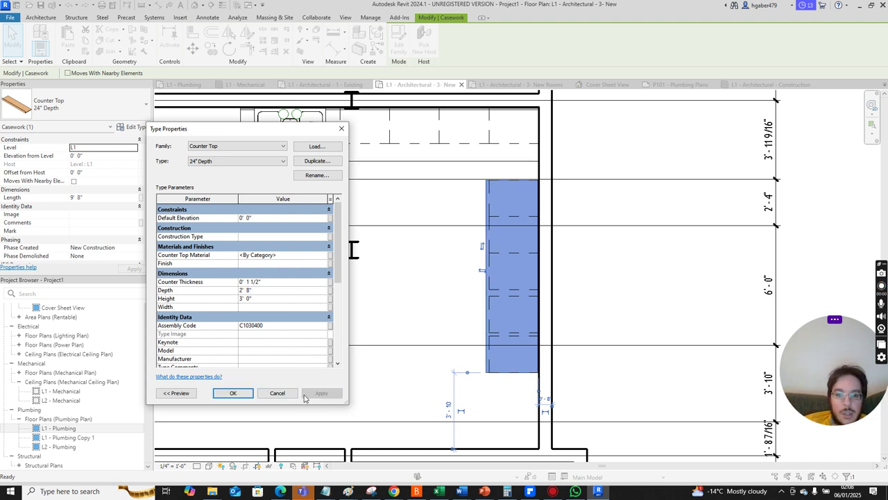
{"action": "left_click", "coordinate": [233, 393]}
{"action": "left_click", "coordinate": [615, 303]}
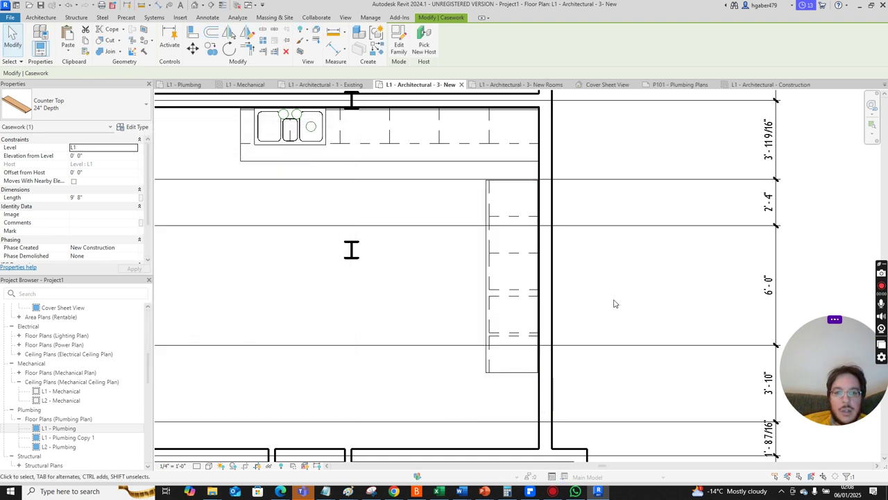
- Open the Cover Sheet View 3D view and examine the new counter top and cabinet row in the kitchen up close
{"action": "left_click", "coordinate": [521, 84]}
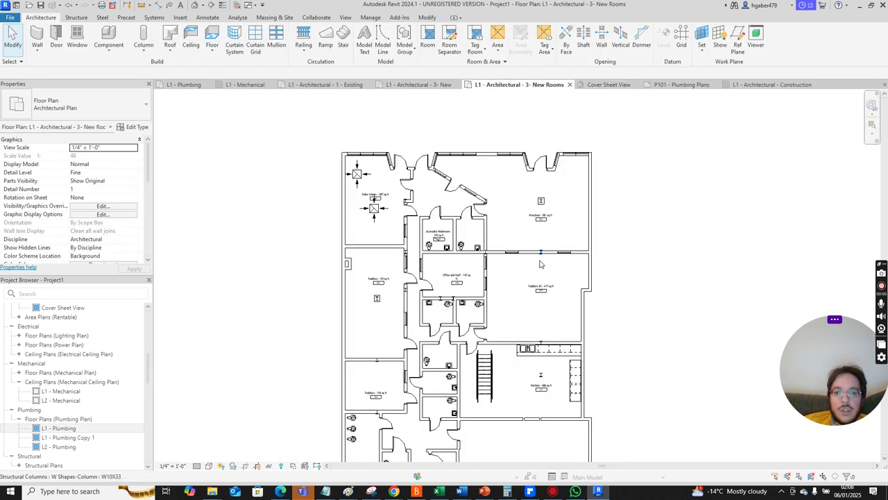
{"action": "left_click", "coordinate": [608, 85]}
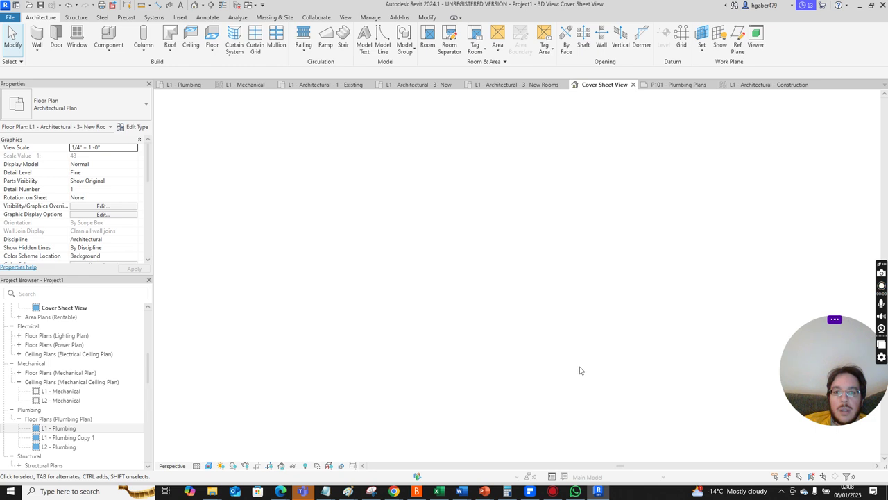
{"action": "scroll", "coordinate": [644, 354], "scroll_direction": "down", "scroll_amount": 4}
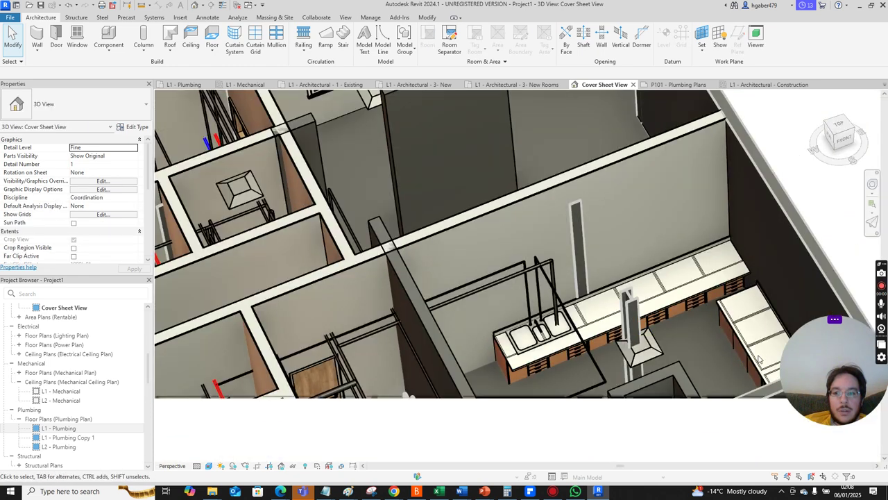
{"action": "scroll", "coordinate": [666, 357], "scroll_direction": "up", "scroll_amount": 5}
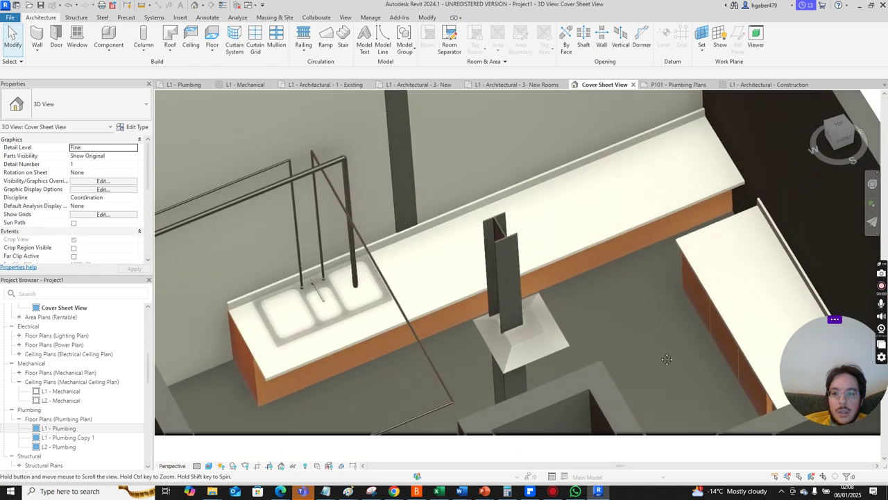
{"action": "middle_click_drag", "start_coordinate": [667, 360], "coordinate": [613, 283]}
{"action": "scroll", "coordinate": [678, 256], "scroll_direction": "up", "scroll_amount": 1}
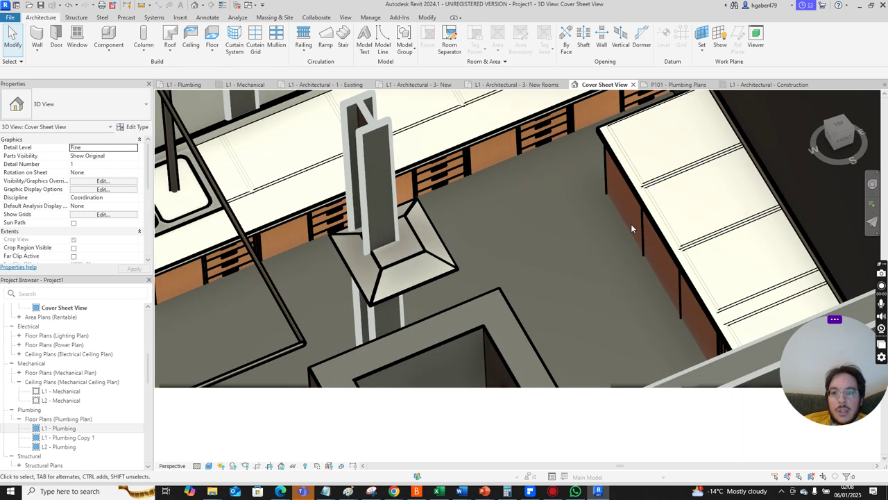
- In the L1 - Architectural - 3- New Rooms plan, delete the right-hand wall's counter top and every base cabinet there except the uppermost one
{"action": "left_click", "coordinate": [652, 271]}
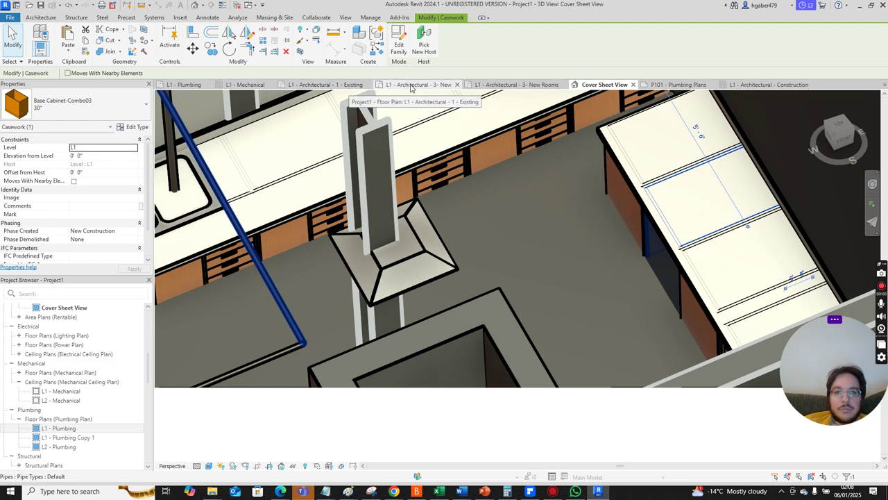
{"action": "left_click", "coordinate": [517, 84]}
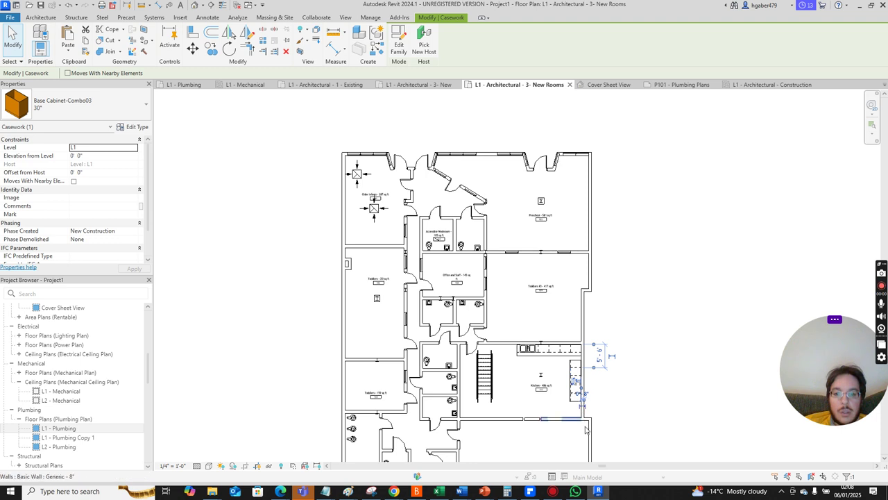
{"action": "scroll", "coordinate": [590, 354], "scroll_direction": "up", "scroll_amount": 6}
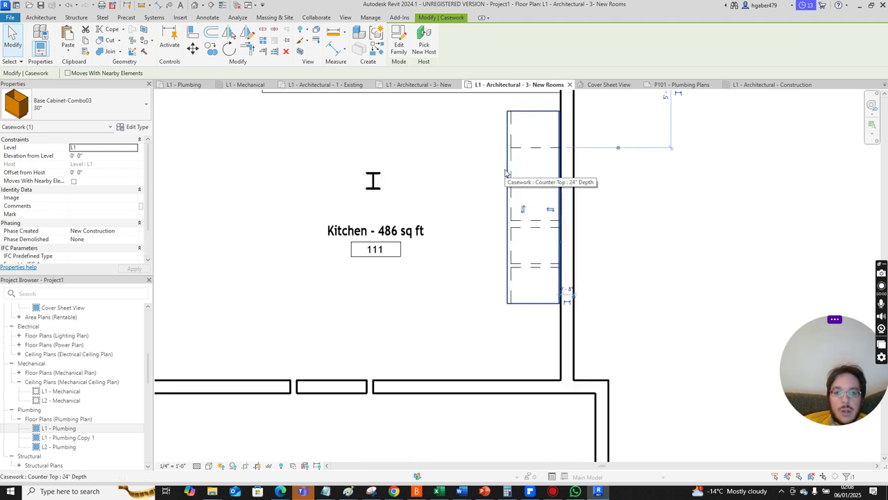
{"action": "left_click", "coordinate": [506, 173]}
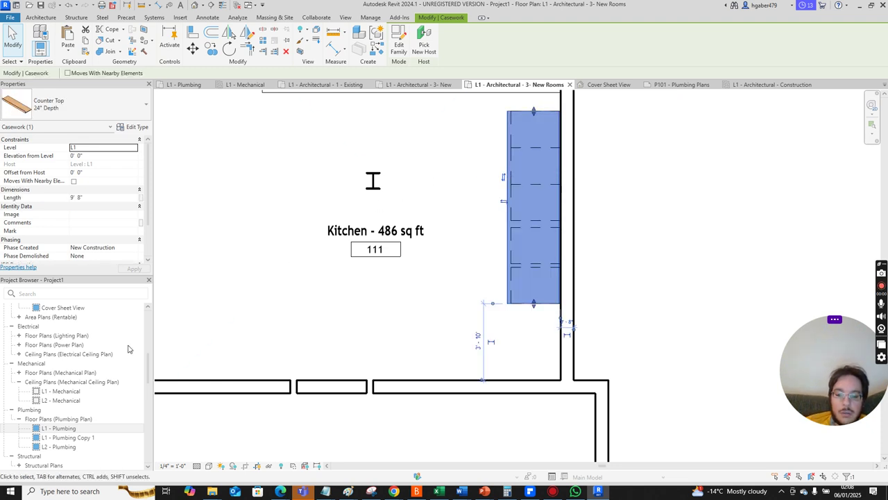
{"action": "key", "text": "Escape"}
{"action": "left_click_drag", "start_coordinate": [531, 198], "coordinate": [611, 148]}
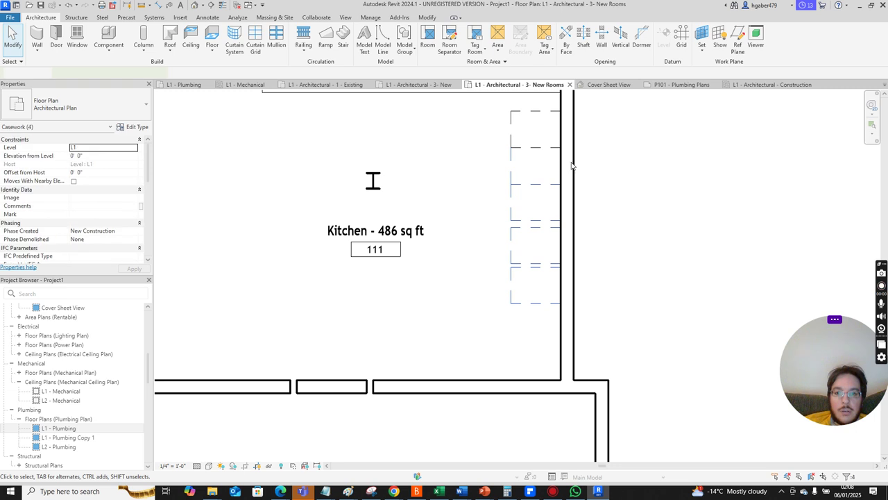
{"action": "key", "text": "Delete"}
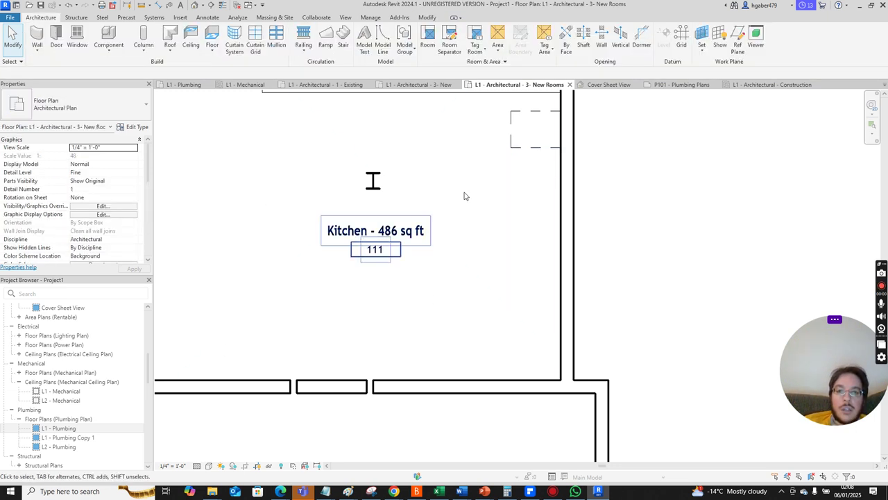
- Rotate the remaining Base Cabinet-Combo03 30" a quarter turn clockwise
{"action": "left_click", "coordinate": [513, 128]}
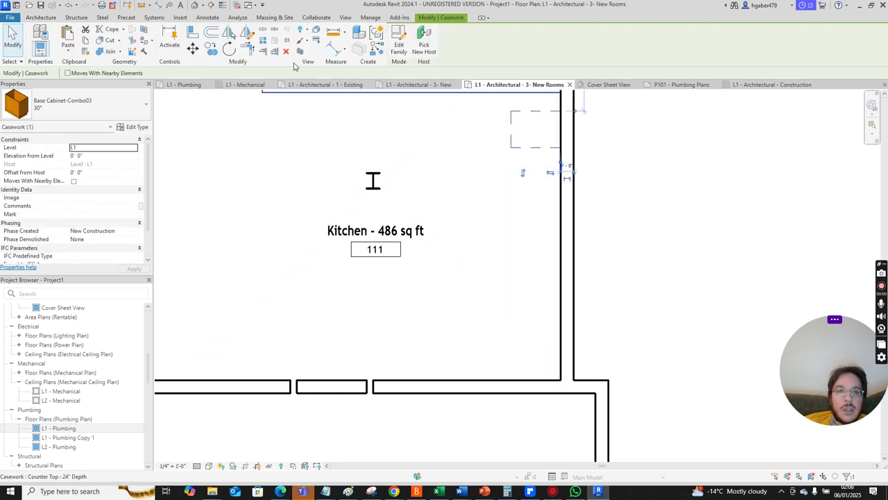
{"action": "left_click", "coordinate": [232, 50]}
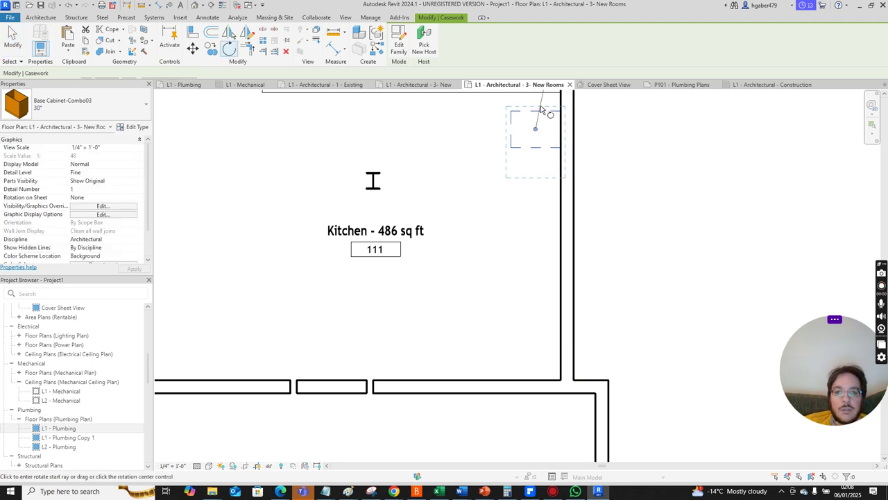
{"action": "left_click", "coordinate": [536, 105]}
{"action": "left_click", "coordinate": [585, 133]}
{"action": "left_click", "coordinate": [627, 192]}
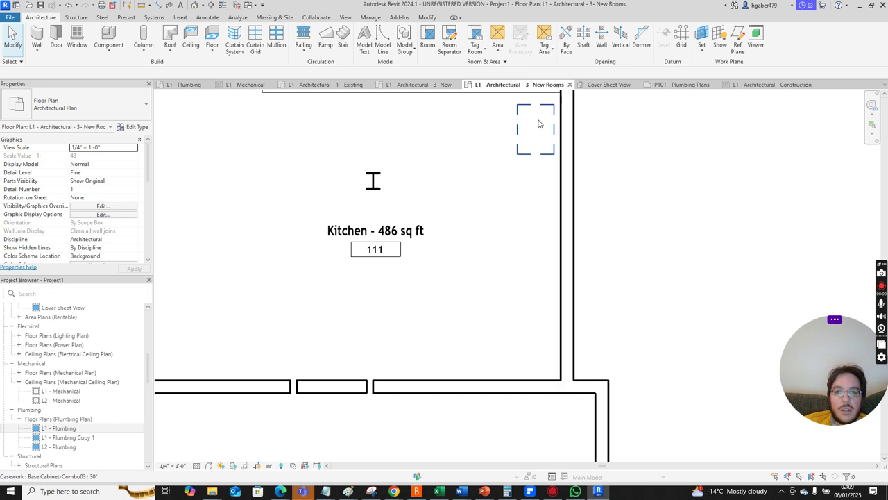
- Move the rotated base cabinet flush against the kitchen's right-hand wall
{"action": "left_click", "coordinate": [517, 133]}
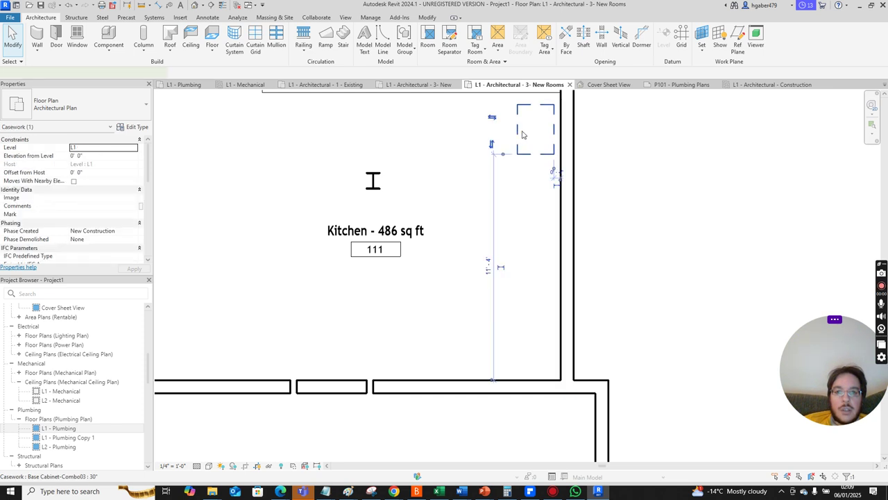
{"action": "left_click_drag", "start_coordinate": [541, 110], "coordinate": [548, 110]}
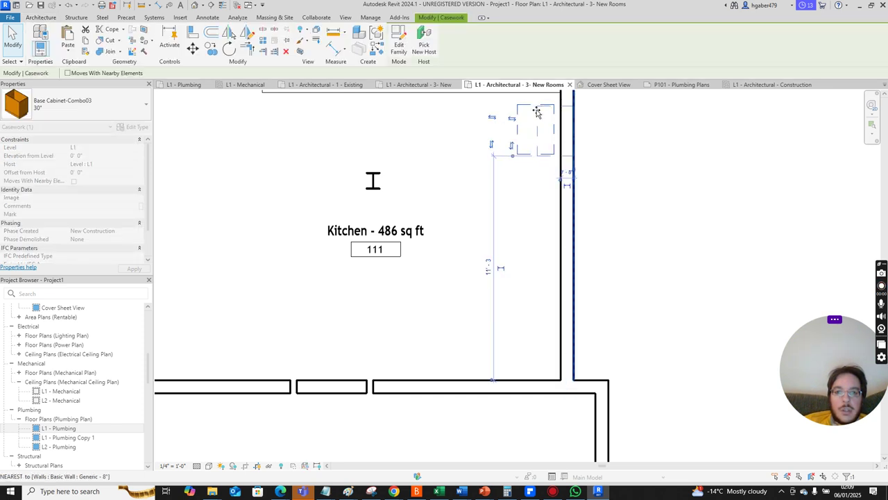
{"action": "left_click", "coordinate": [625, 168]}
{"action": "scroll", "coordinate": [625, 169], "scroll_direction": "down", "scroll_amount": 3}
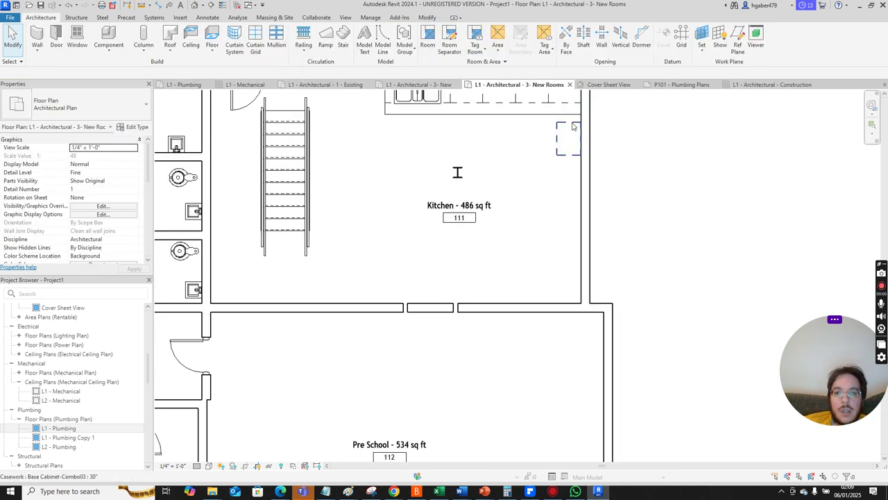
- Copy the base cabinet to directly below itself along the right-hand wall, edge to edge with the original
{"action": "left_click", "coordinate": [573, 126]}
{"action": "key", "text": "c"}
{"action": "key", "text": "o"}
{"action": "left_click", "coordinate": [566, 179]}
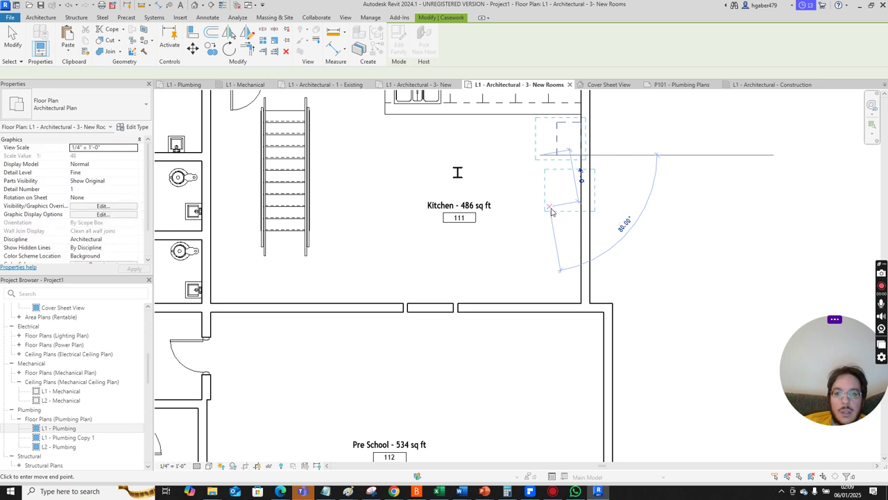
{"action": "left_click", "coordinate": [552, 212]}
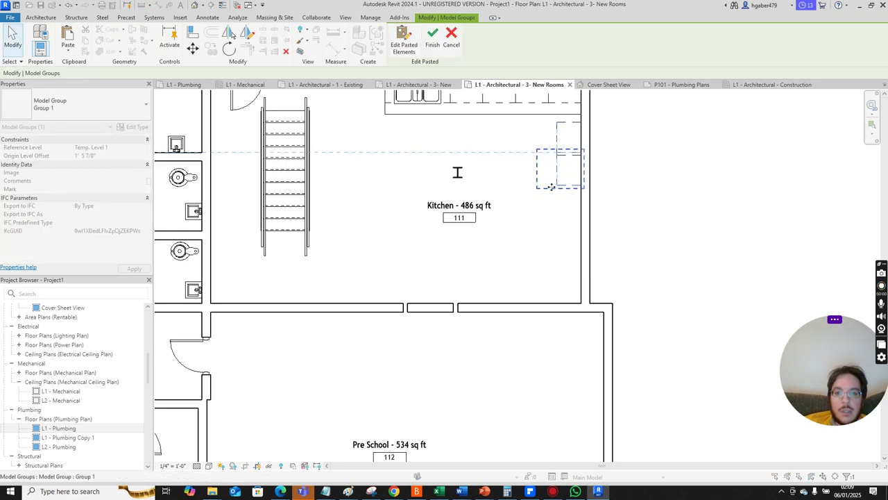
{"action": "left_click", "coordinate": [432, 38]}
{"action": "scroll", "coordinate": [583, 149], "scroll_direction": "up", "scroll_amount": 4}
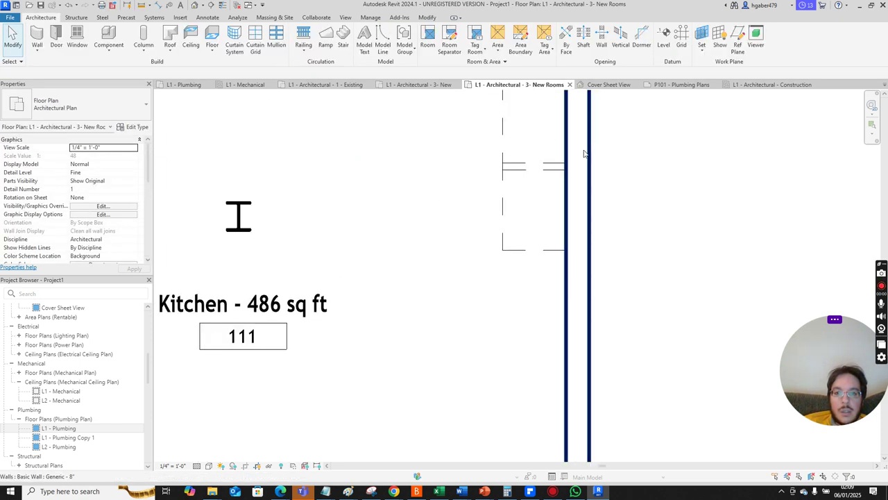
{"action": "left_click", "coordinate": [504, 207]}
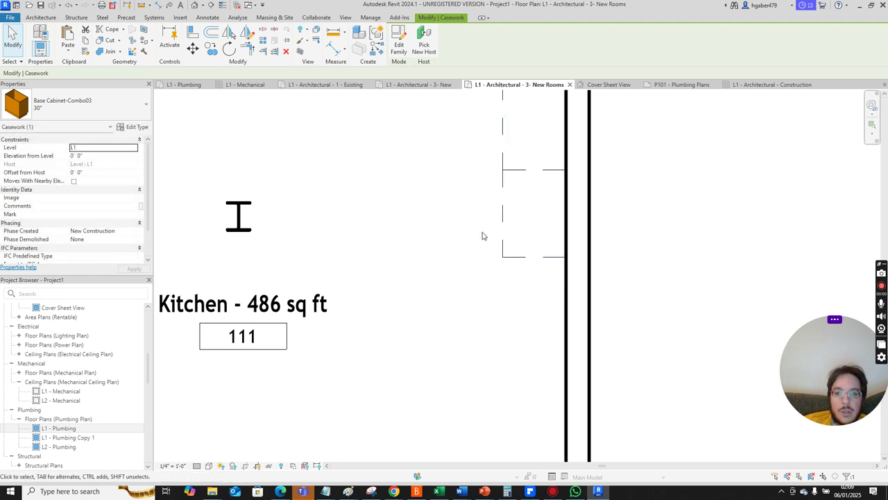
- Paste a third base cabinet below the second one, aligned with the row along the right-hand wall
{"action": "key", "text": "ctrl+c"}
{"action": "key", "text": "ctrl+v"}
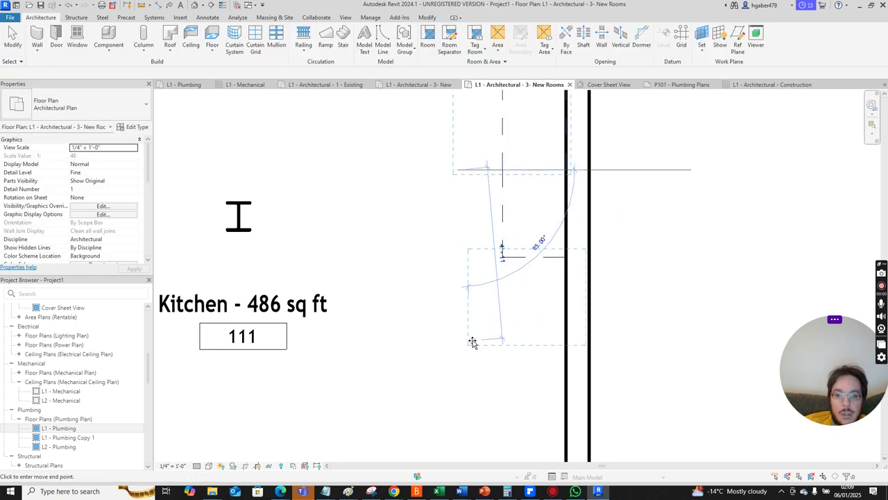
{"action": "left_click", "coordinate": [458, 344]}
{"action": "mouse_move", "coordinate": [509, 289]}
{"action": "left_mouse_down"}
{"action": "mouse_move", "coordinate": [508, 308]}
{"action": "mouse_move", "coordinate": [504, 294]}
{"action": "left_mouse_up"}
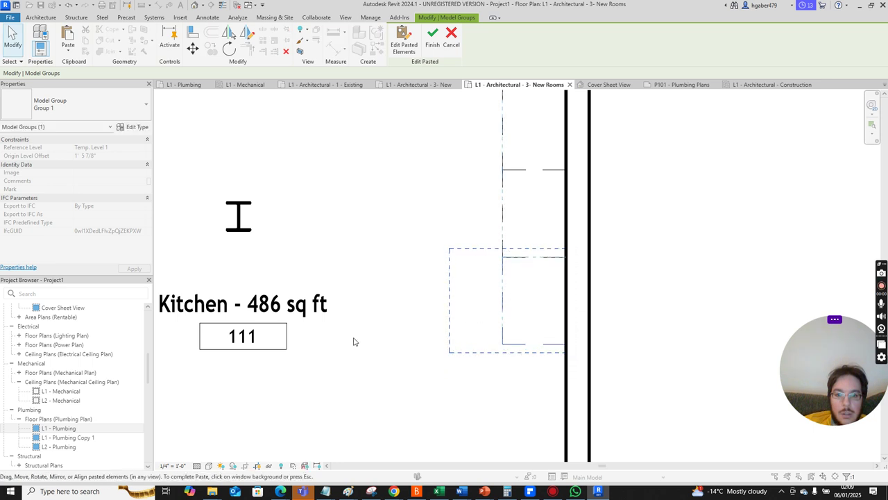
{"action": "left_click", "coordinate": [498, 377]}
{"action": "scroll", "coordinate": [502, 361], "scroll_direction": "down", "scroll_amount": 3}
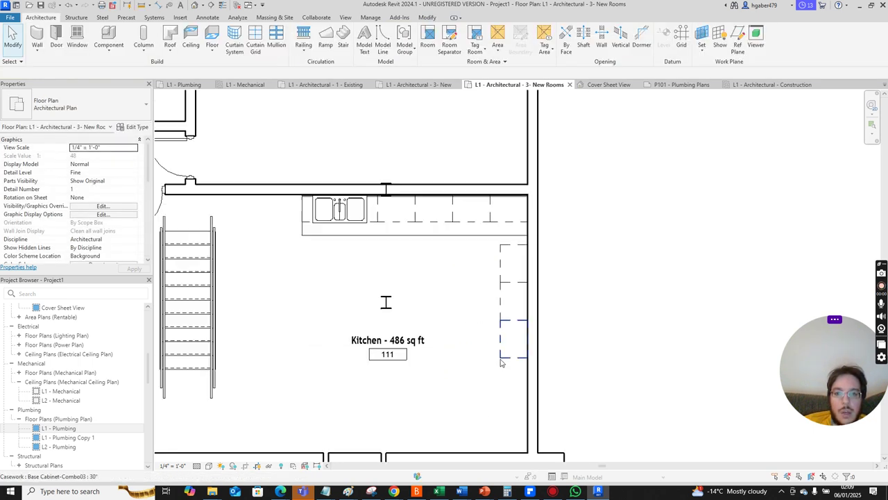
- Set the depth of the Counter Top 24" Depth type to 2' 1" through the counter top with the sink
{"action": "left_click", "coordinate": [350, 237]}
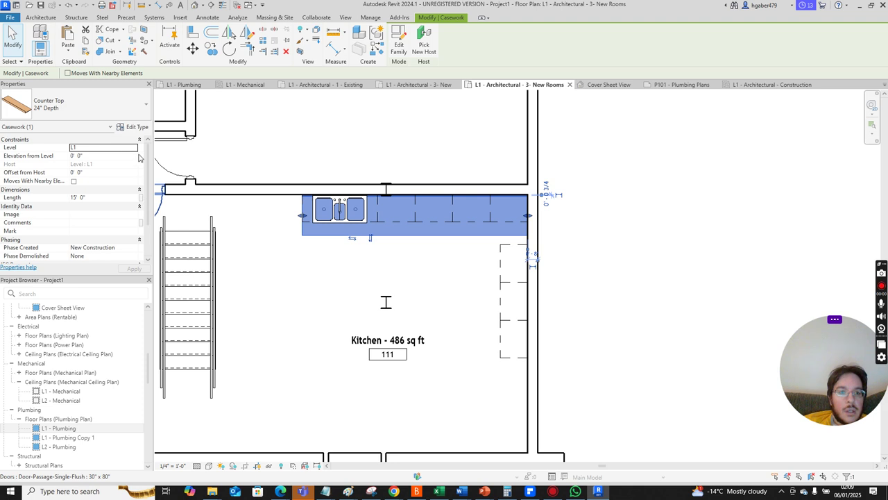
{"action": "left_click", "coordinate": [137, 127]}
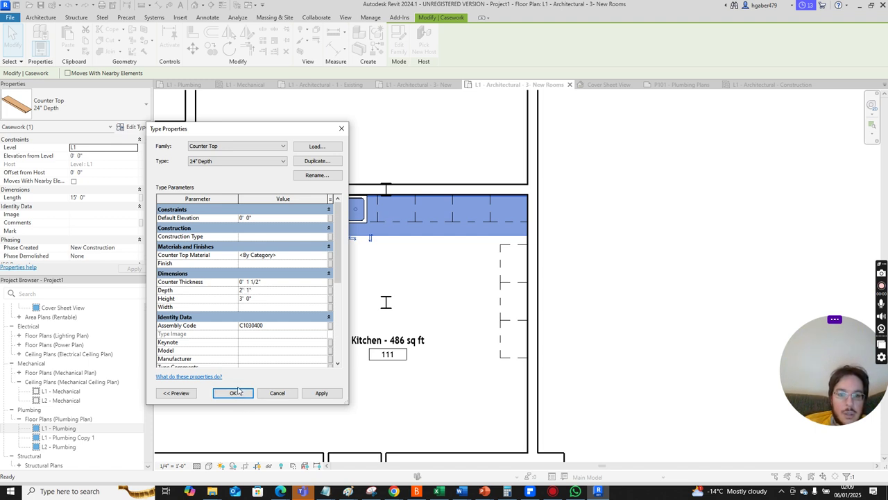
{"action": "left_click", "coordinate": [262, 389]}
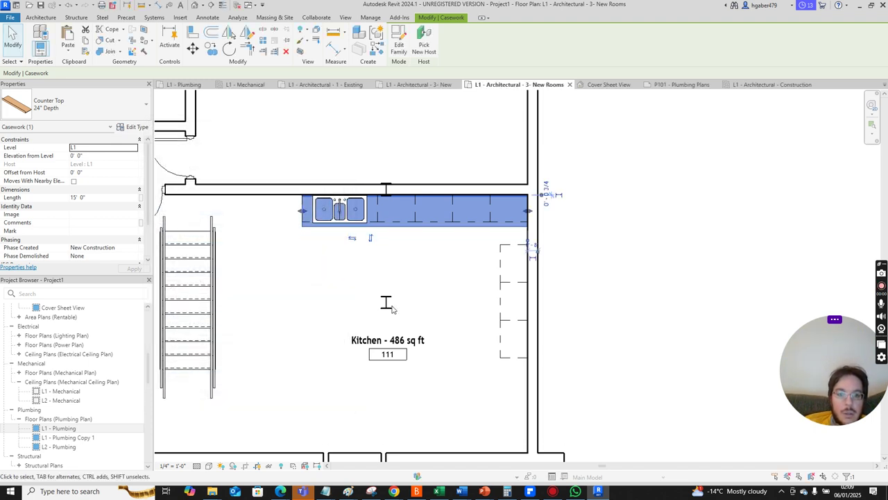
{"action": "left_click", "coordinate": [448, 268]}
- Paste a copy of the sink run's counter top outside the right-hand wall and rotate it to run vertically in plan
{"action": "left_click", "coordinate": [448, 227]}
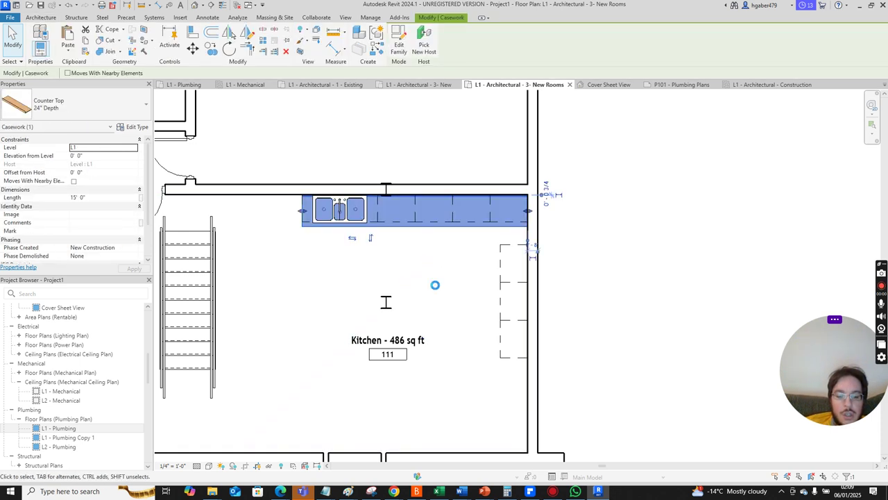
{"action": "key", "text": "ctrl+v"}
{"action": "left_click", "coordinate": [573, 289]}
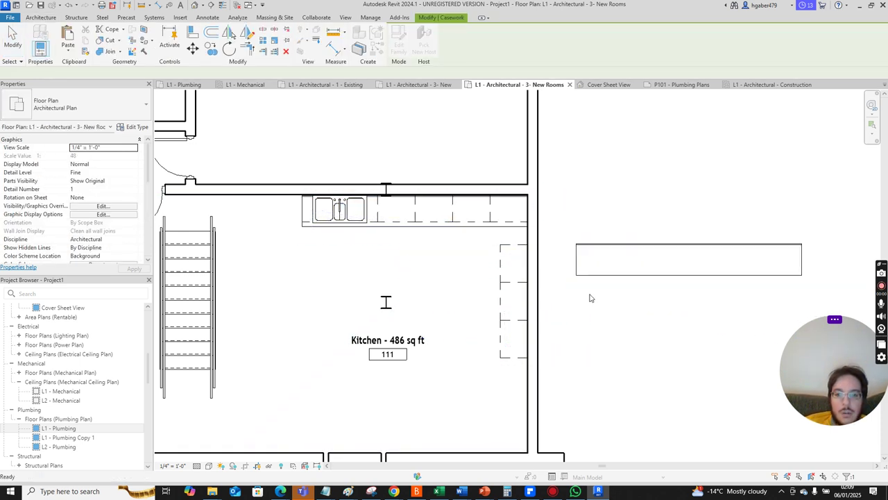
{"action": "left_click", "coordinate": [230, 49]}
{"action": "left_click", "coordinate": [555, 265]}
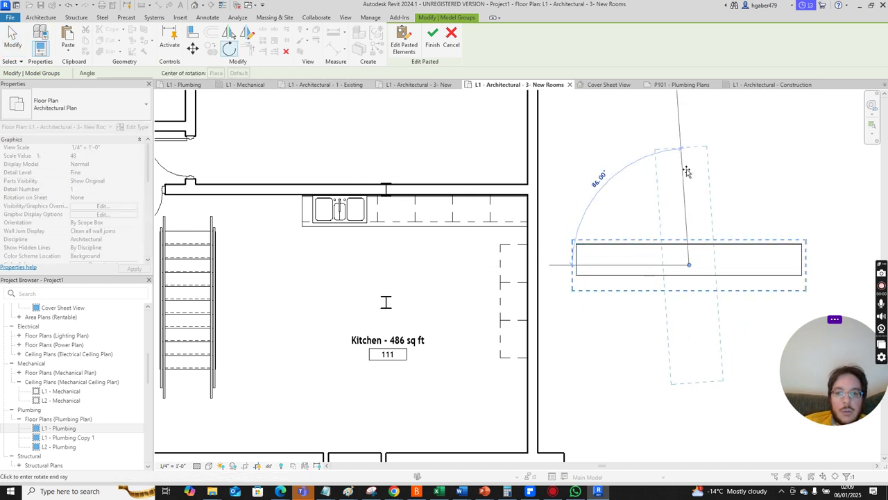
{"action": "left_click", "coordinate": [686, 172]}
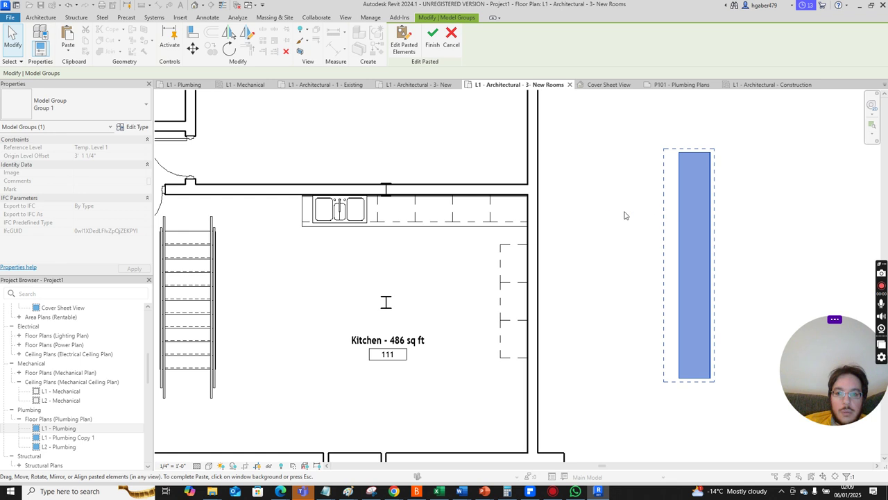
{"action": "left_click", "coordinate": [625, 216]}
- Move the copied counter top over the three new base cabinets, against the inner face of the right-hand wall
{"action": "left_click", "coordinate": [680, 217]}
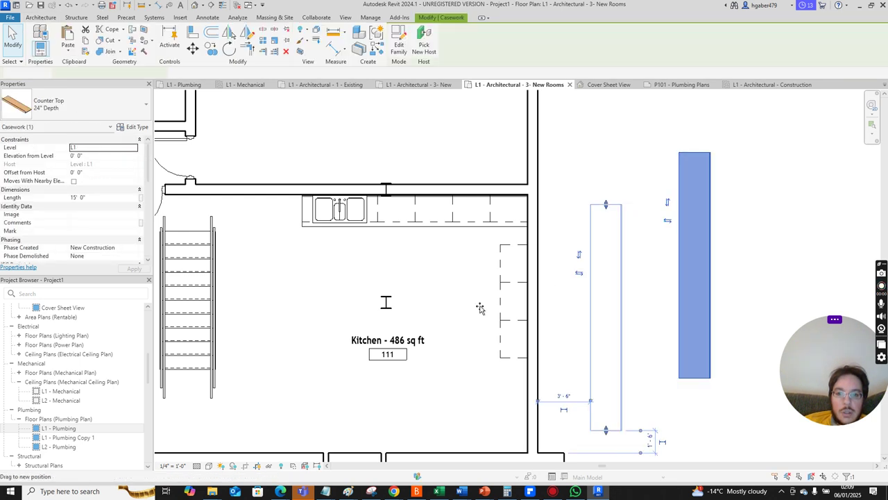
{"action": "key", "text": "m"}
{"action": "key", "text": "v"}
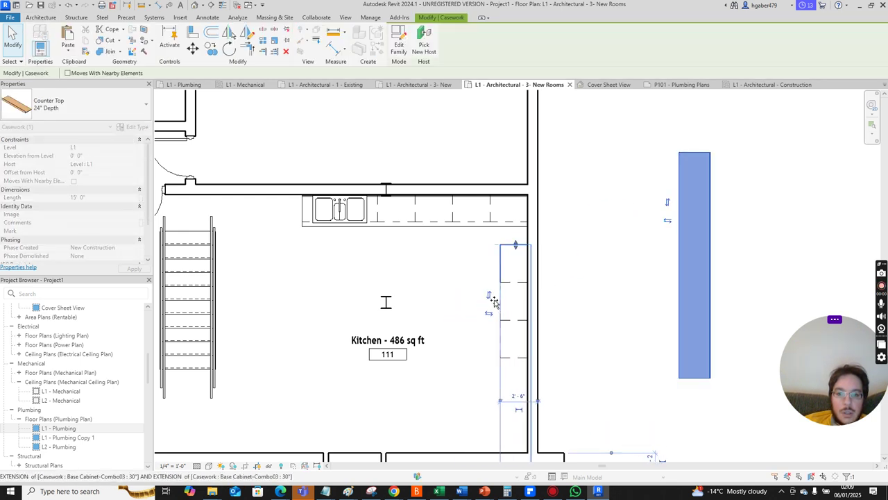
{"action": "left_click", "coordinate": [496, 302]}
{"action": "left_click", "coordinate": [615, 320]}
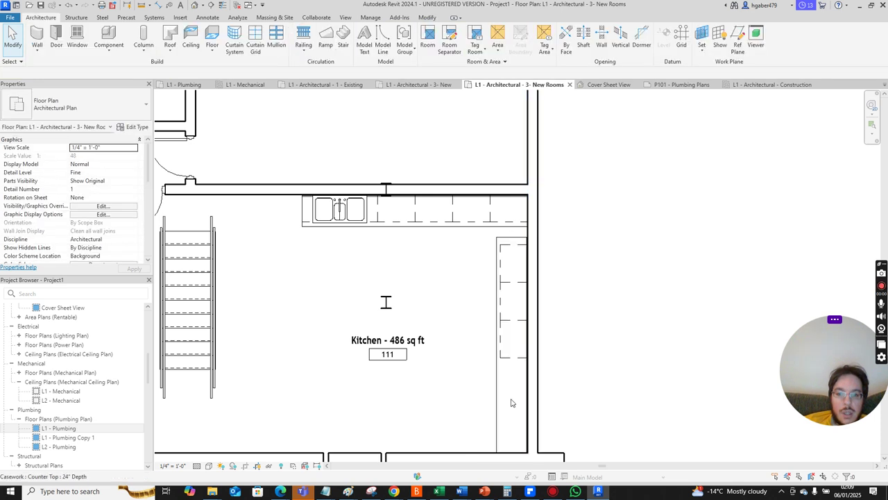
- Shorten the copied counter top from its lower end to a length of 10' 4"
{"action": "left_click", "coordinate": [498, 427]}
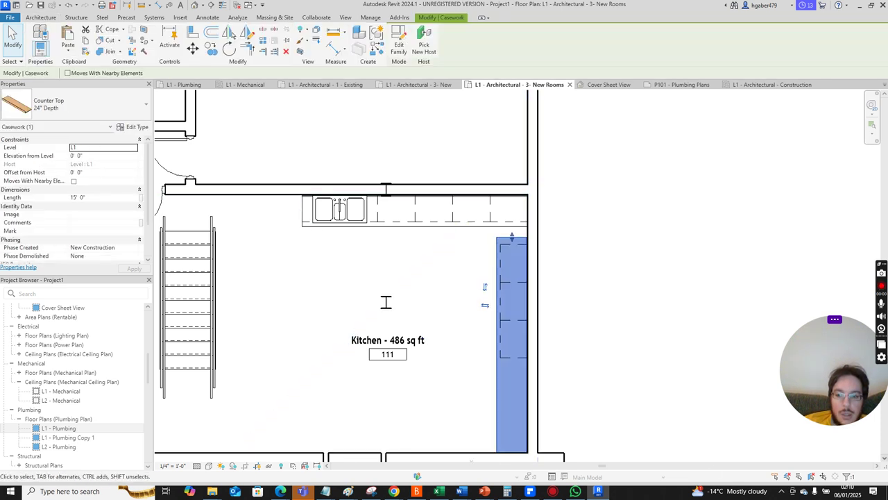
{"action": "left_click", "coordinate": [885, 461]}
{"action": "left_click", "coordinate": [885, 462]}
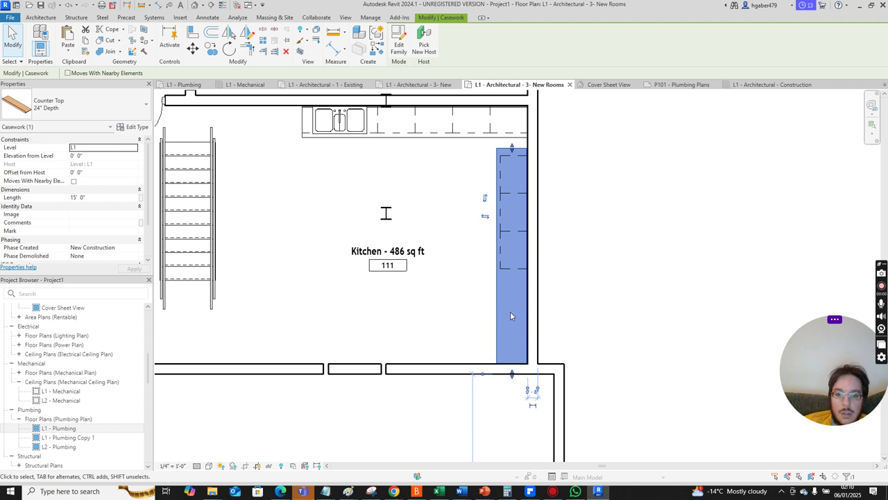
{"action": "left_click_drag", "start_coordinate": [481, 300], "coordinate": [477, 251]}
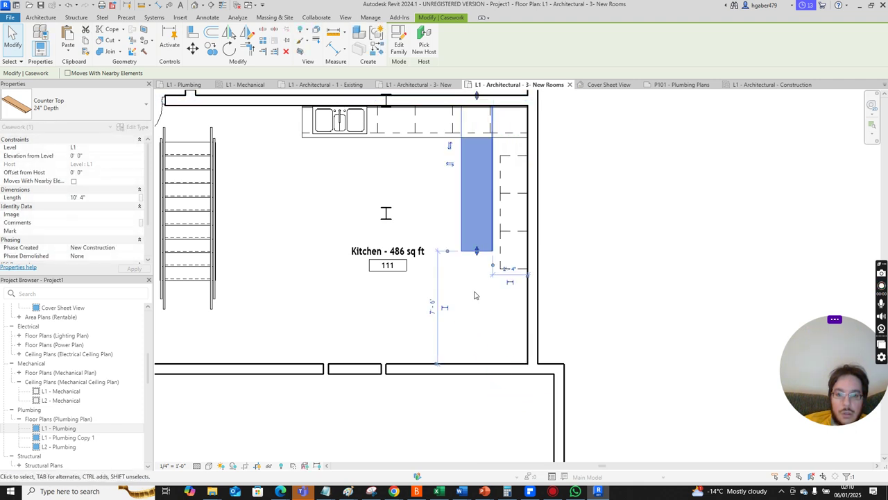
- Move the shortened counter top back over the new cabinets against the right-hand wall, and select it there
{"action": "left_click", "coordinate": [495, 204]}
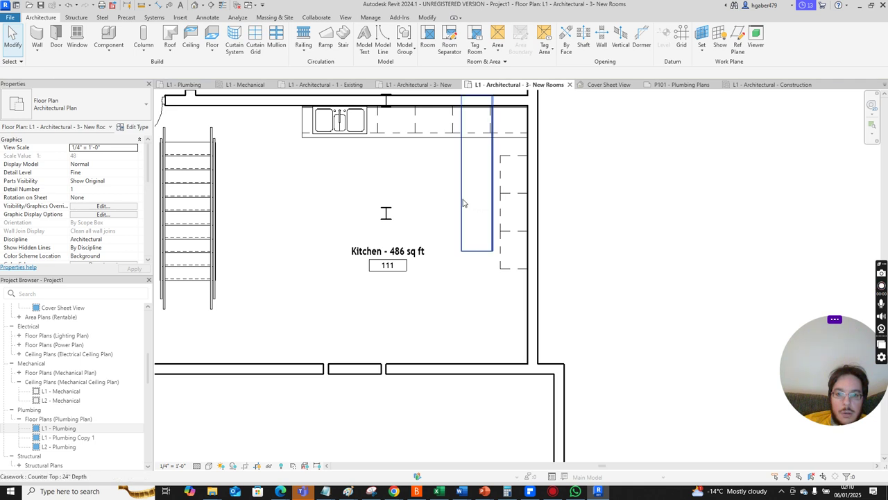
{"action": "left_click", "coordinate": [478, 205]}
{"action": "left_click_drag", "start_coordinate": [498, 258], "coordinate": [495, 256]}
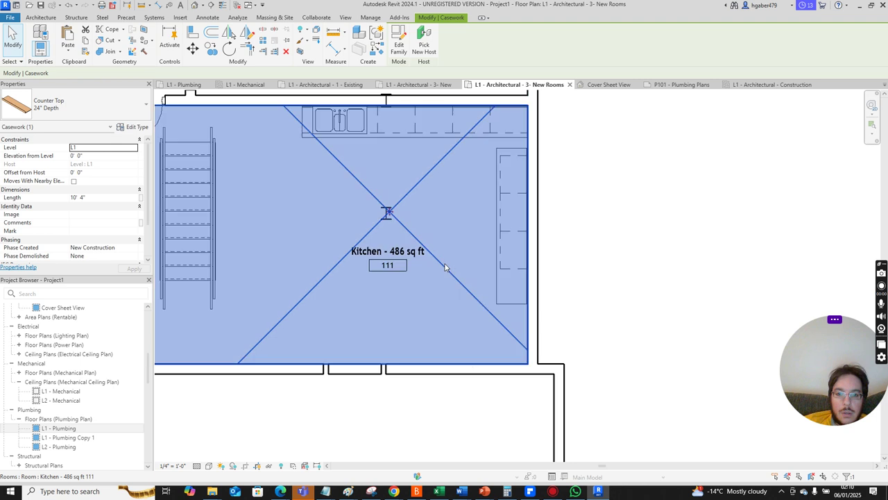
{"action": "left_click", "coordinate": [560, 322]}
{"action": "left_click", "coordinate": [516, 306]}
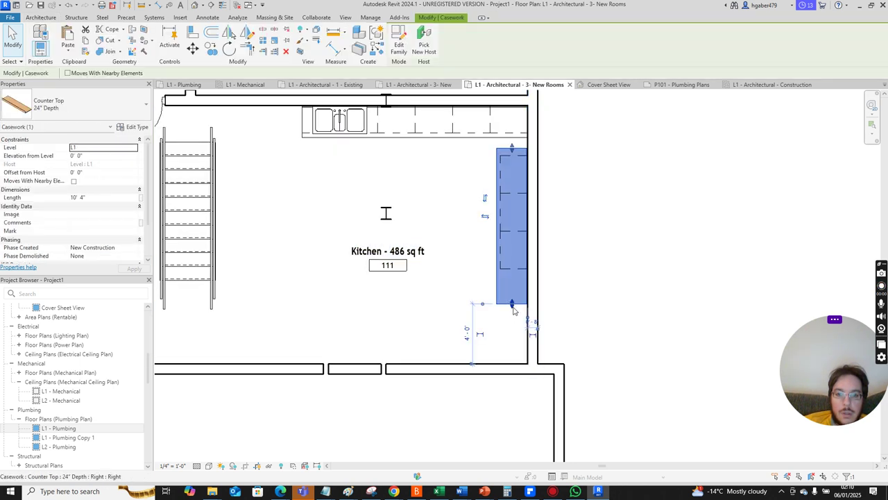
- Shorten the counter top to 8' 0" from its lower end, trim its upper end flush with the cabinets, and view it in Cover Sheet View
{"action": "left_click_drag", "start_coordinate": [514, 276], "coordinate": [514, 270]}
{"action": "left_click", "coordinate": [582, 287]}
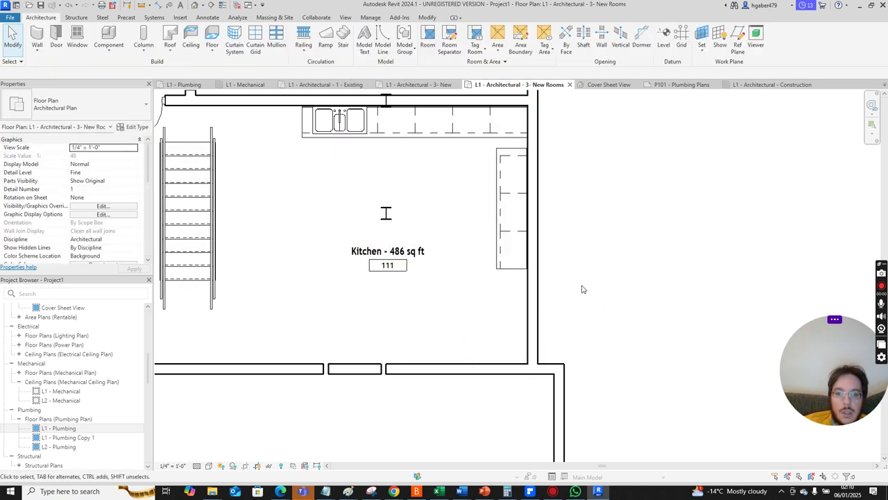
{"action": "left_click", "coordinate": [511, 153]}
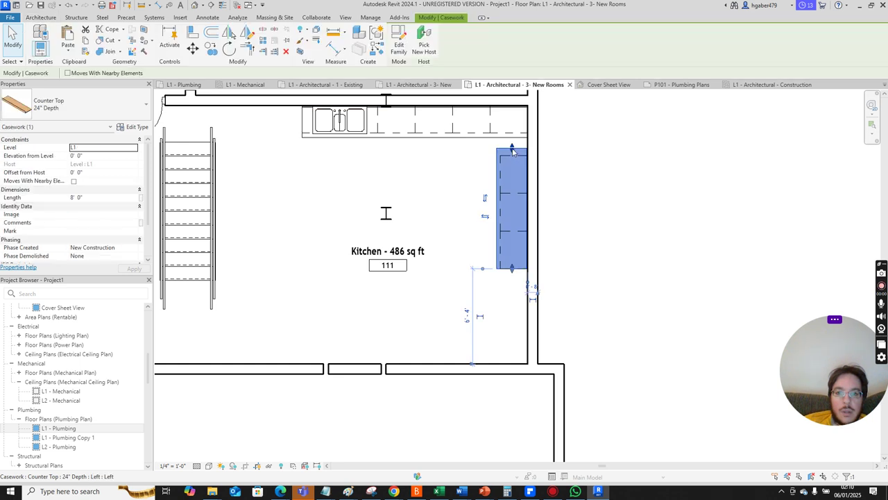
{"action": "left_click", "coordinate": [604, 202]}
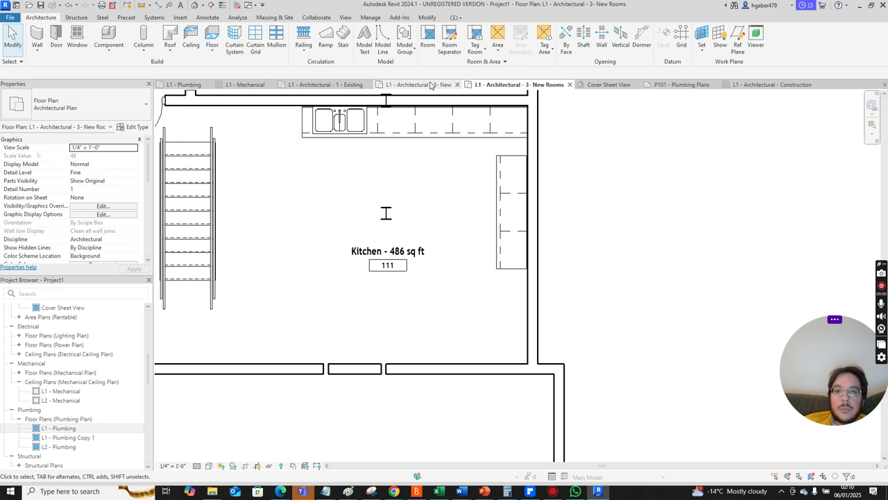
{"action": "left_click", "coordinate": [592, 85]}
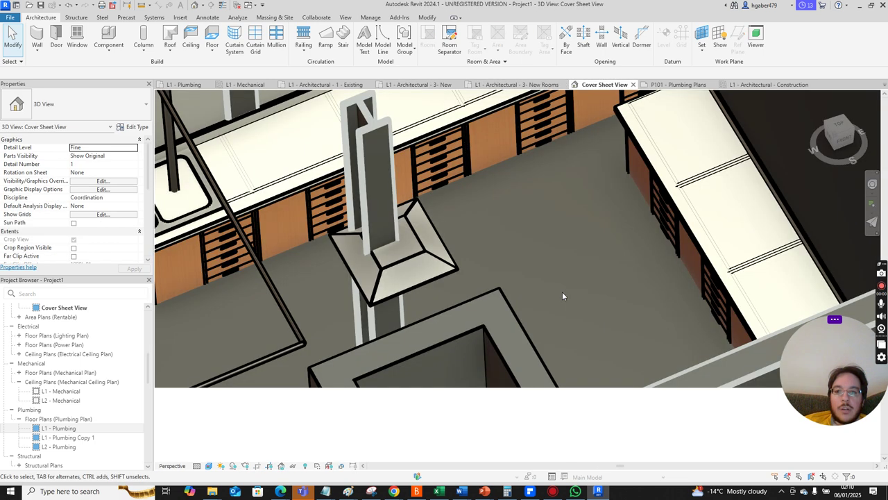
{"action": "scroll", "coordinate": [797, 186], "scroll_direction": "up", "scroll_amount": 3}
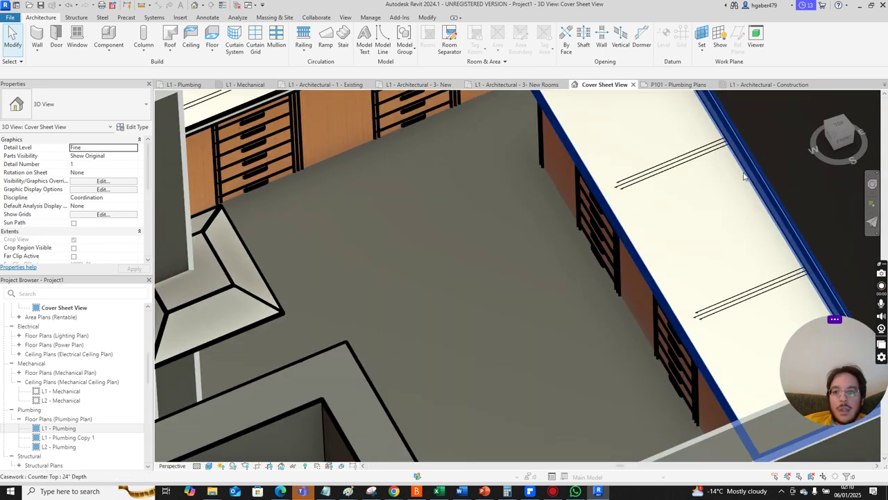
{"action": "scroll", "coordinate": [740, 168], "scroll_direction": "down", "scroll_amount": 4}
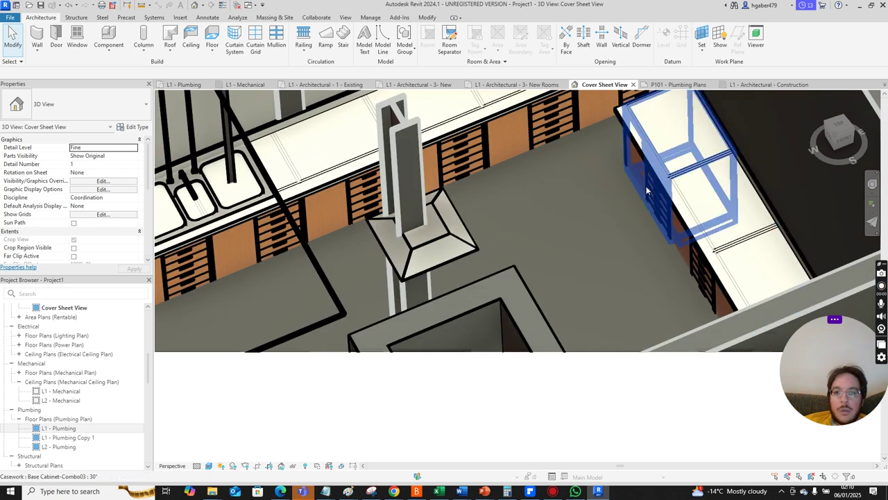
{"action": "scroll", "coordinate": [533, 212], "scroll_direction": "down", "scroll_amount": 2}
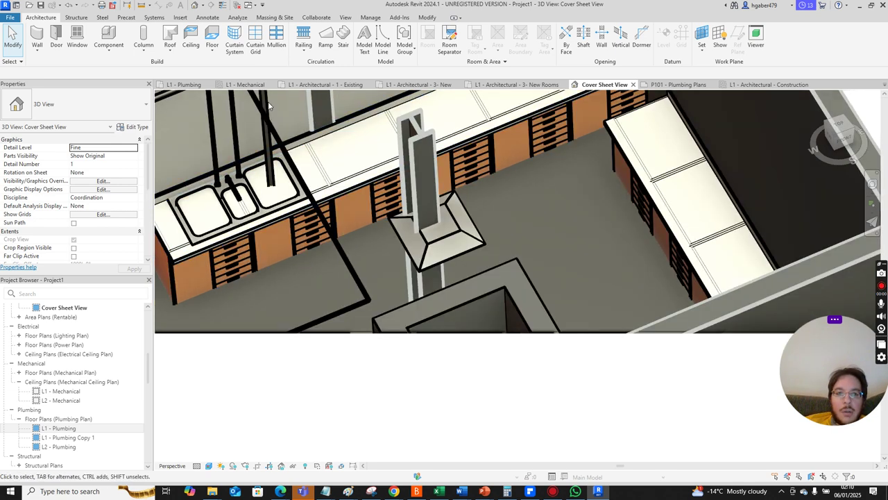
- In the L1 - Plumbing plan, place a Sink - Kitchen - Triple 43"x22" on the work plane over the kitchen's right-hand counter
{"action": "left_click", "coordinate": [186, 84]}
{"action": "scroll", "coordinate": [579, 383], "scroll_direction": "down", "scroll_amount": 4}
{"action": "scroll", "coordinate": [579, 378], "scroll_direction": "up", "scroll_amount": 6}
{"action": "scroll", "coordinate": [571, 346], "scroll_direction": "down", "scroll_amount": 5}
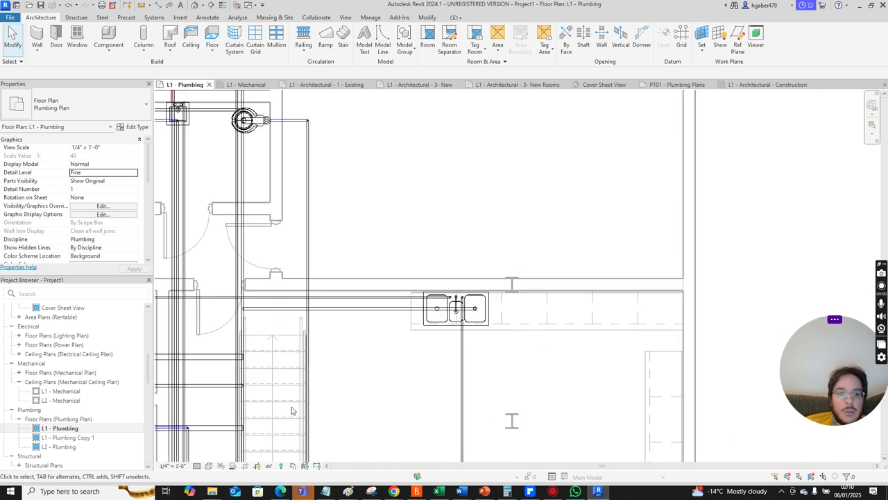
{"action": "left_click", "coordinate": [884, 459]}
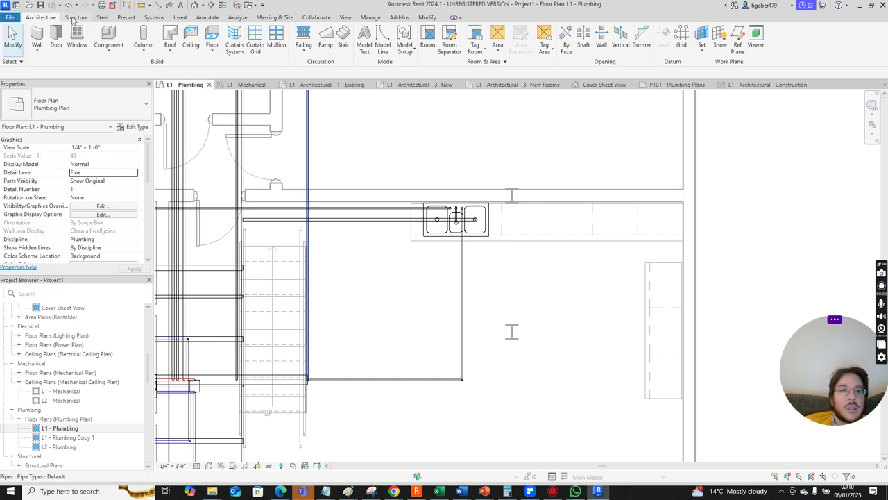
{"action": "left_click", "coordinate": [153, 18]}
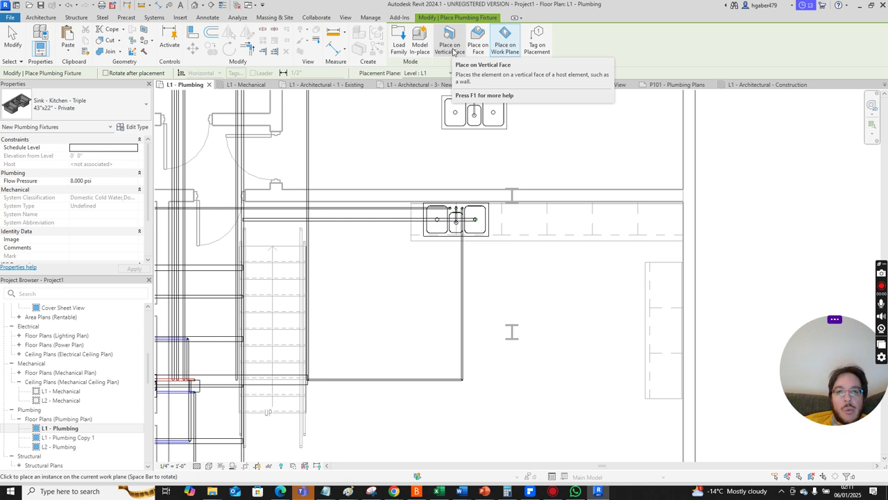
{"action": "left_click", "coordinate": [477, 42]}
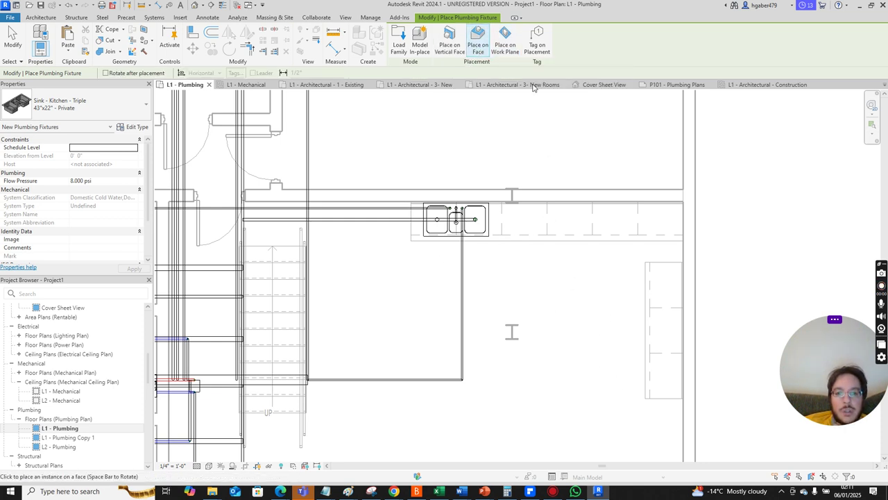
{"action": "left_click", "coordinate": [505, 38]}
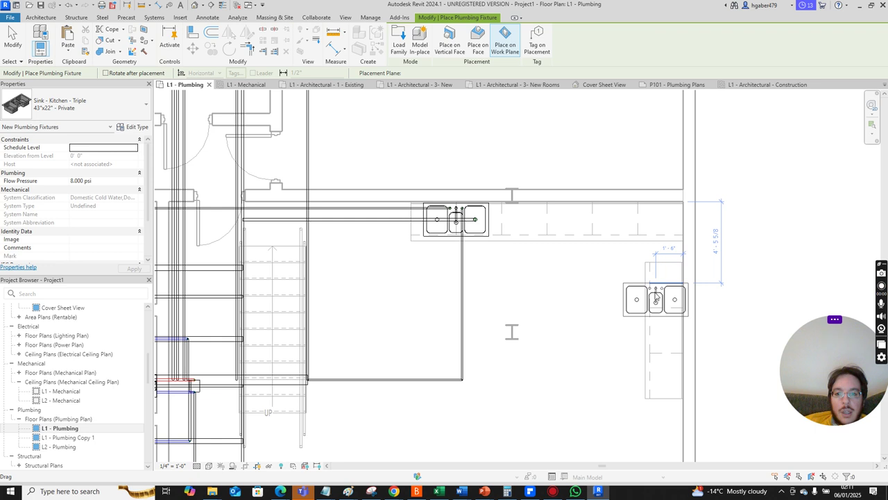
{"action": "left_click", "coordinate": [650, 313]}
{"action": "key", "text": "Escape"}
{"action": "key", "text": "Escape"}
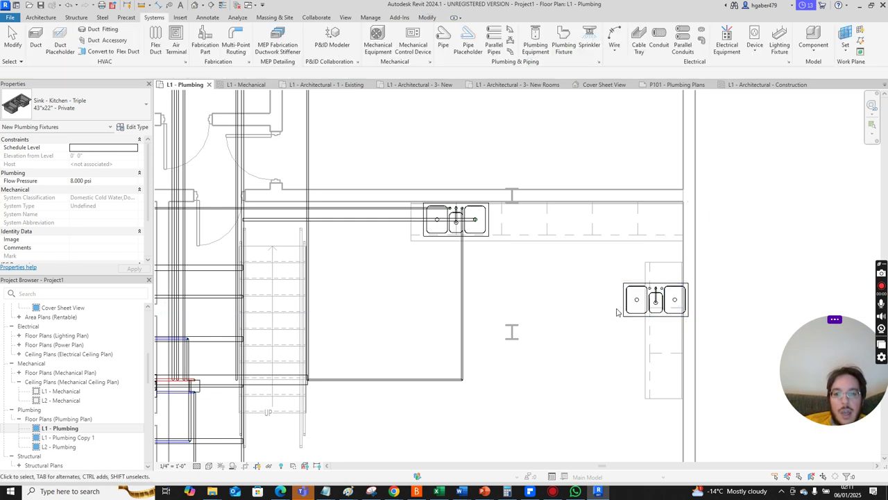
- Rotate the new triple sink 90° clockwise and move it onto the counter against the right-hand wall
{"action": "left_click", "coordinate": [625, 312]}
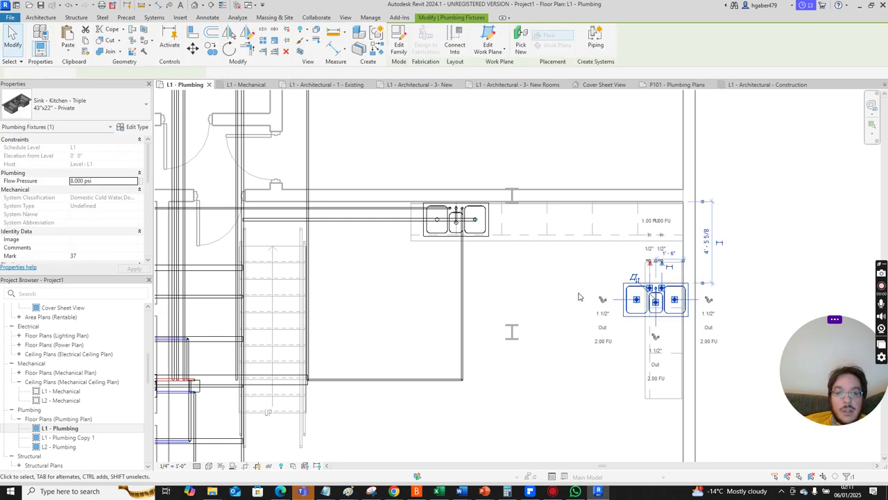
{"action": "left_click", "coordinate": [233, 51]}
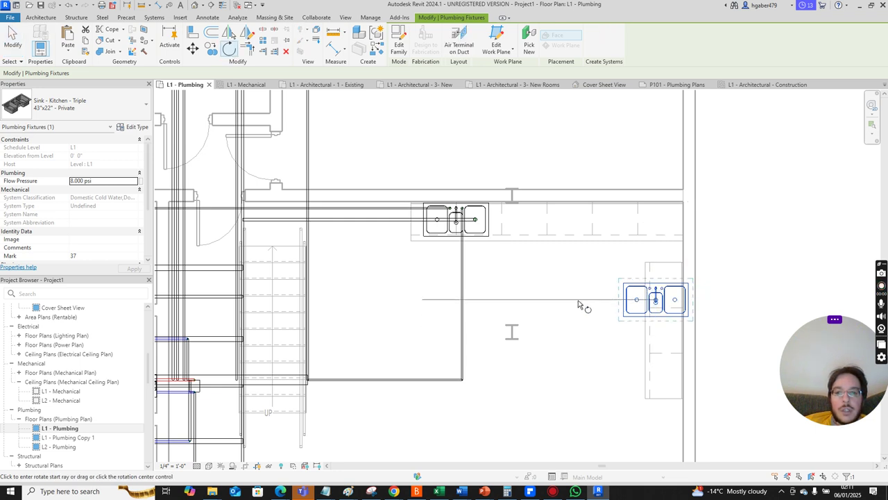
{"action": "left_click", "coordinate": [540, 300]}
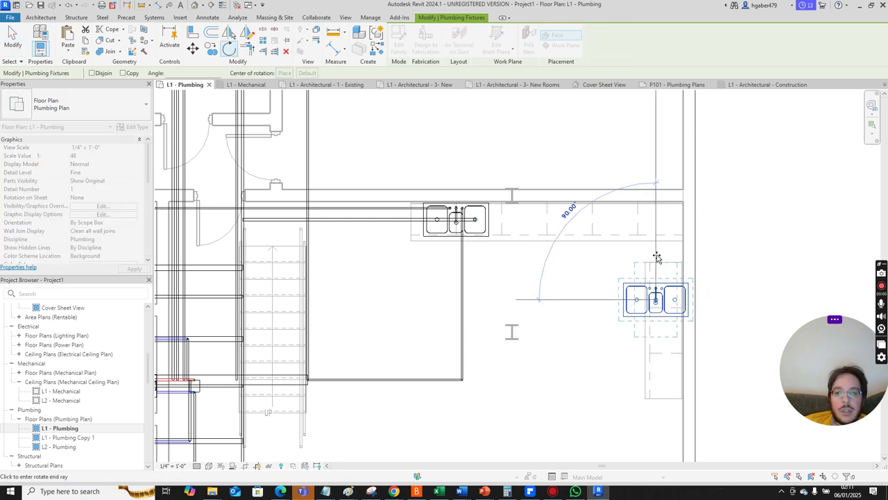
{"action": "left_click", "coordinate": [653, 257]}
{"action": "left_click", "coordinate": [577, 319]}
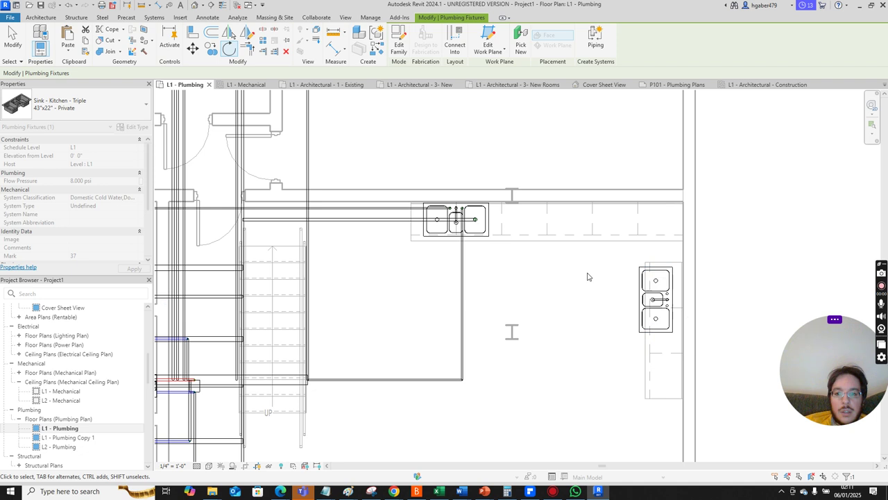
{"action": "left_click", "coordinate": [664, 293]}
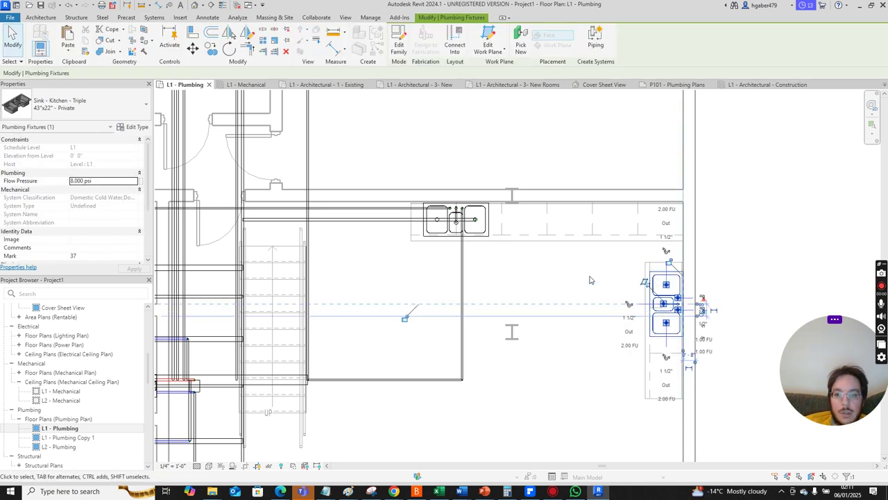
{"action": "left_click", "coordinate": [614, 301]}
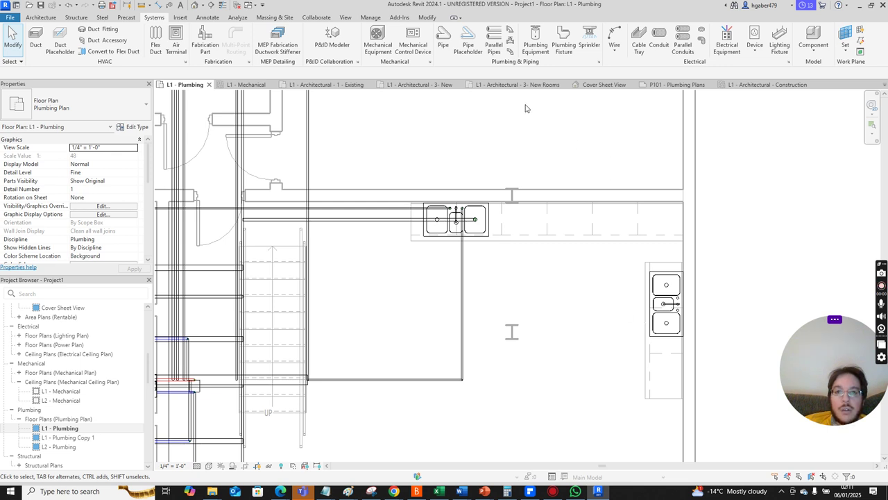
- In the Cover Sheet View, change the new sink's work plane from Level L1 to the top face of the right-hand counter top
{"action": "left_click", "coordinate": [595, 86]}
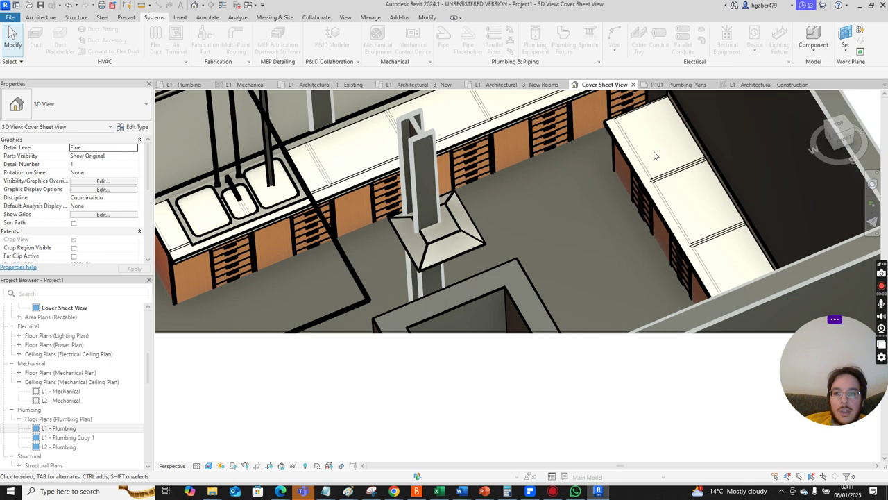
{"action": "left_click", "coordinate": [646, 241]}
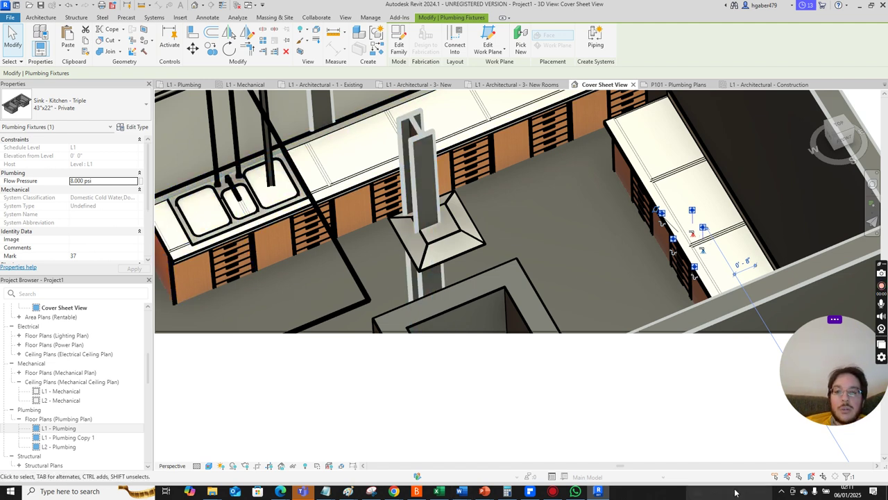
{"action": "left_click", "coordinate": [497, 54]}
{"action": "left_click", "coordinate": [499, 66]}
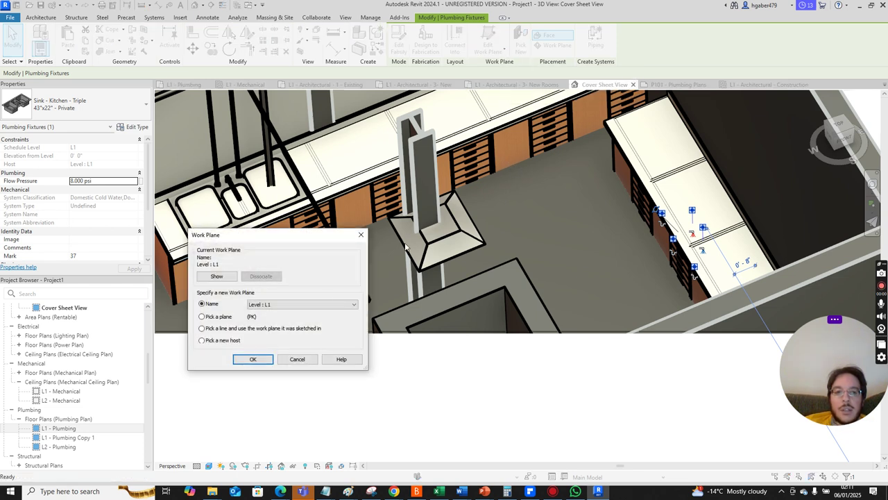
{"action": "left_click", "coordinate": [253, 359]}
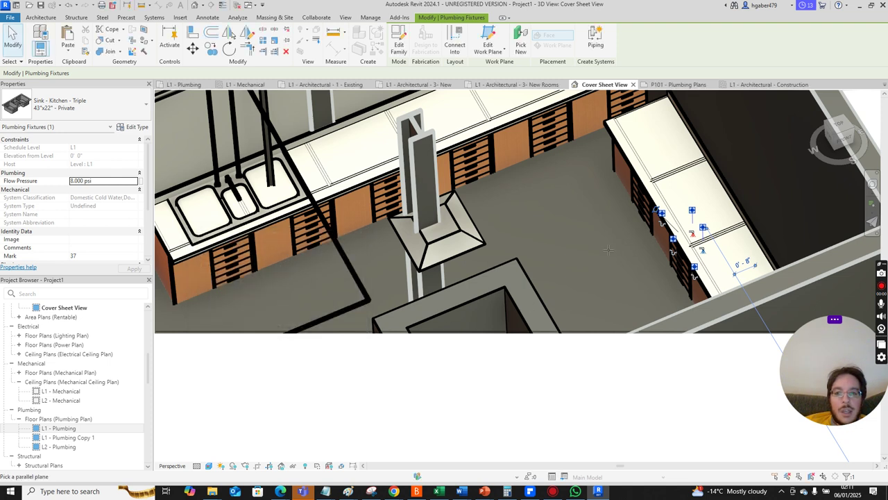
{"action": "left_click", "coordinate": [640, 175]}
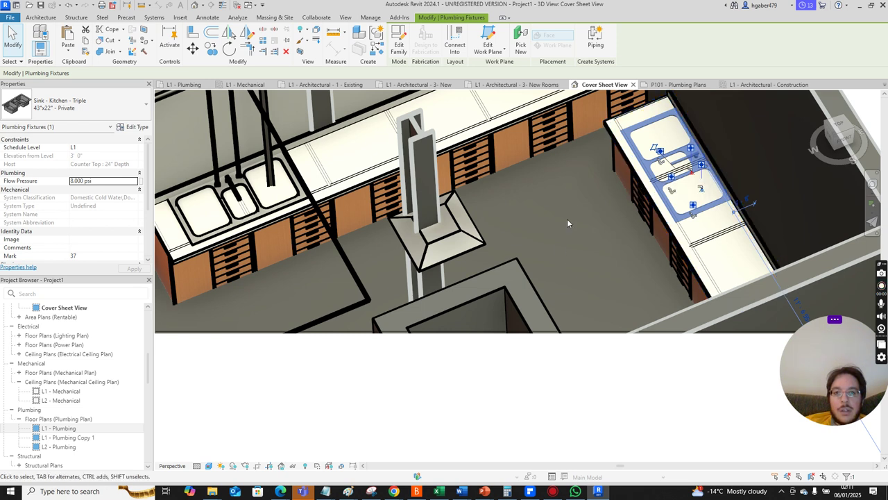
{"action": "left_click", "coordinate": [585, 241]}
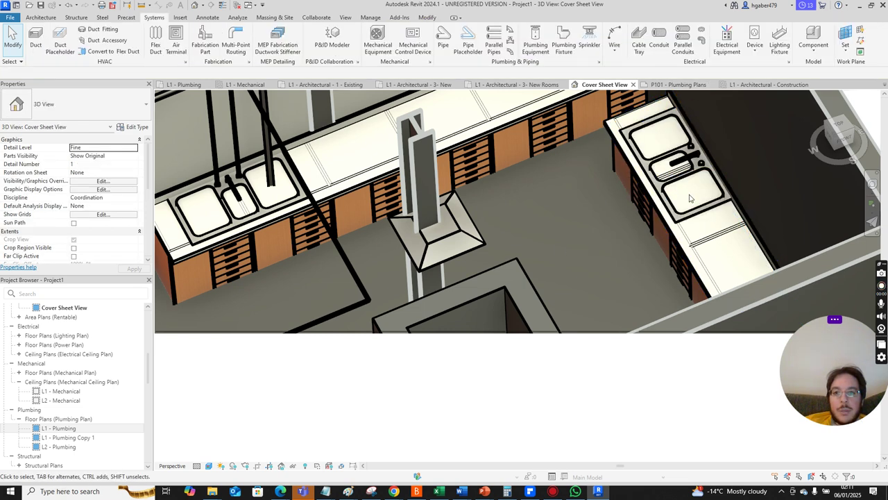
{"action": "scroll", "coordinate": [732, 146], "scroll_direction": "up", "scroll_amount": 4}
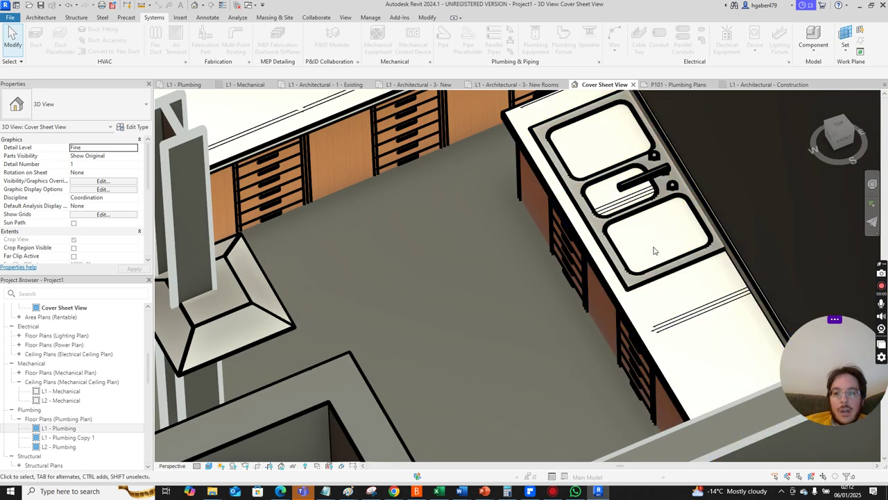
{"action": "scroll", "coordinate": [650, 196], "scroll_direction": "down", "scroll_amount": 5}
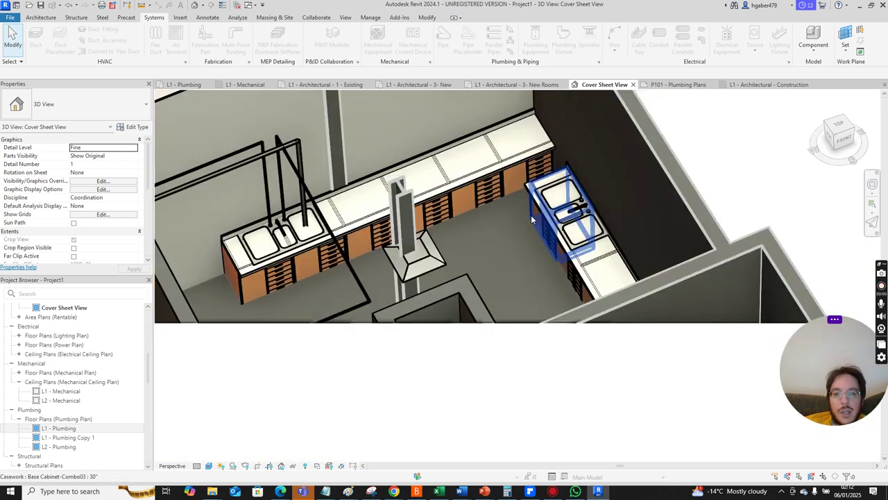
{"action": "scroll", "coordinate": [489, 241], "scroll_direction": "up", "scroll_amount": 2}
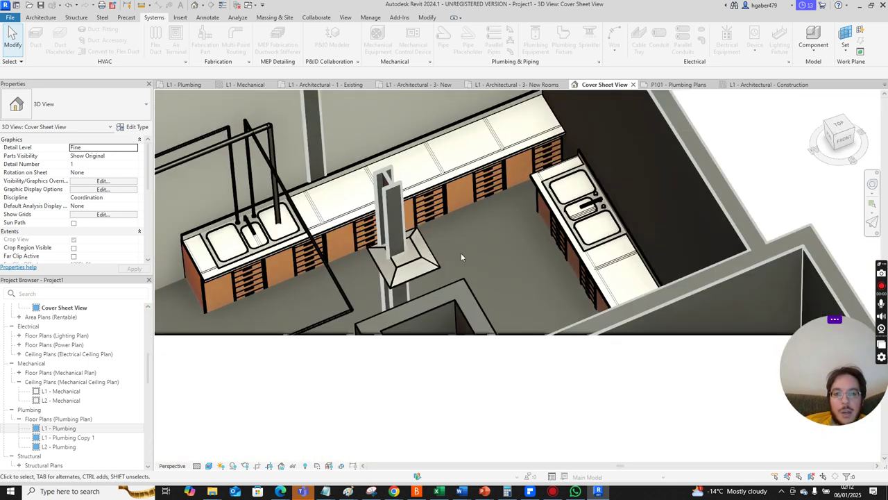